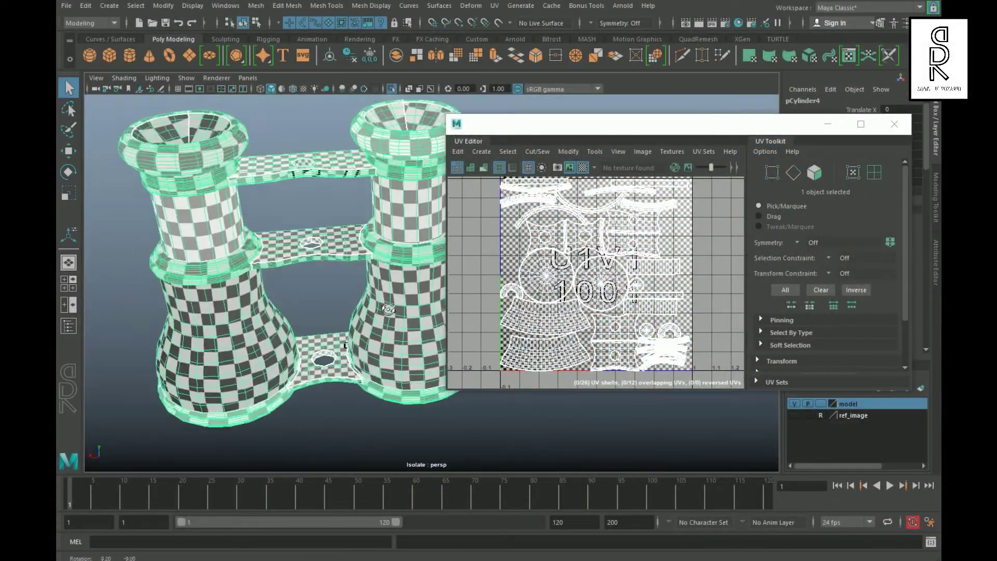
Switch the UV Editor to UV selection and select all UVs of the binocular body's layout.
{"action": "right_click_drag", "start_coordinate": [668, 285], "coordinate": [714, 283]}
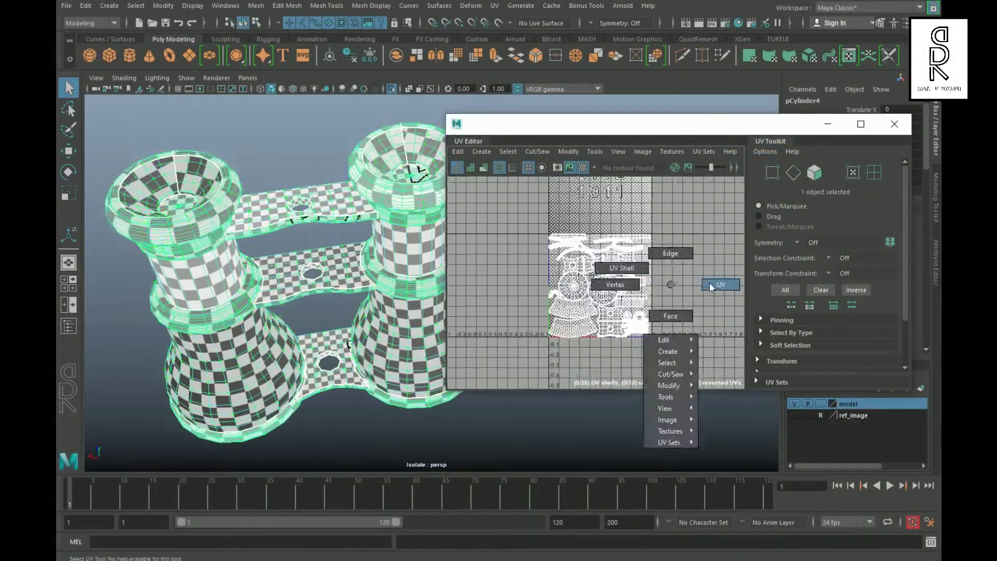
{"action": "left_click_drag", "start_coordinate": [467, 182], "coordinate": [737, 376]}
{"action": "scroll", "coordinate": [260, 259], "scroll_direction": "up", "scroll_amount": 5}
{"action": "scroll", "coordinate": [655, 319], "scroll_direction": "up", "scroll_amount": 3}
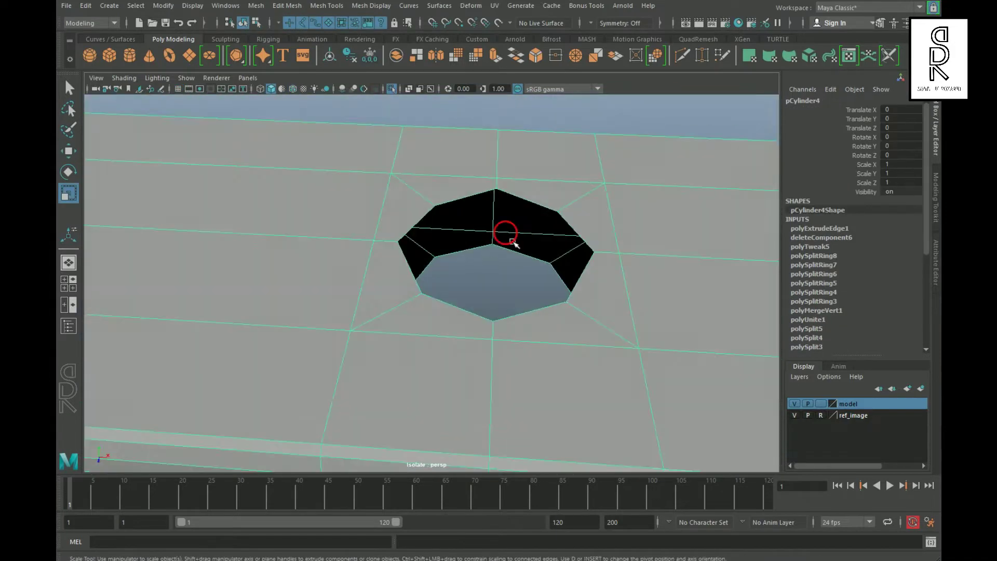
{"action": "right_click_drag", "start_coordinate": [506, 231], "coordinate": [551, 240], "text": "shift"}
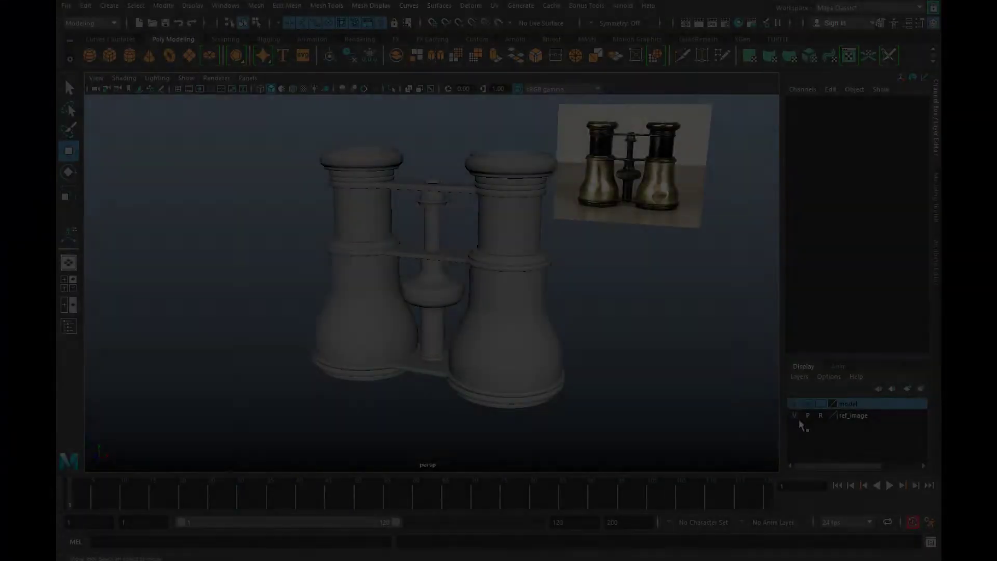
Hide the ref_image layer and isolate the binocular body mesh in the perspective view.
{"action": "left_click", "coordinate": [793, 415]}
{"action": "right_click_drag", "start_coordinate": [632, 312], "coordinate": [574, 309], "text": "alt"}
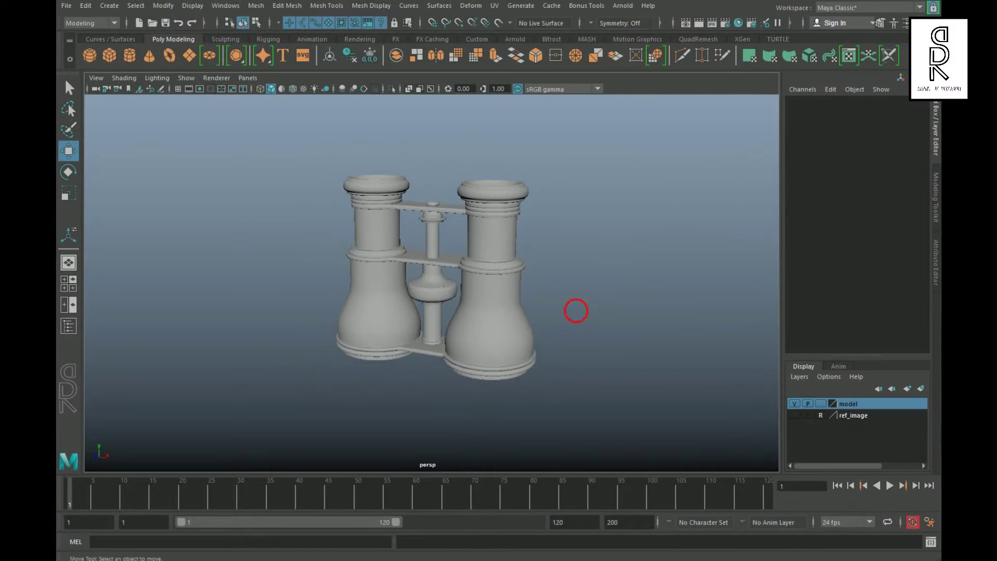
{"action": "left_click_drag", "start_coordinate": [574, 309], "coordinate": [580, 399], "text": "alt"}
{"action": "key", "text": "ctrl+z"}
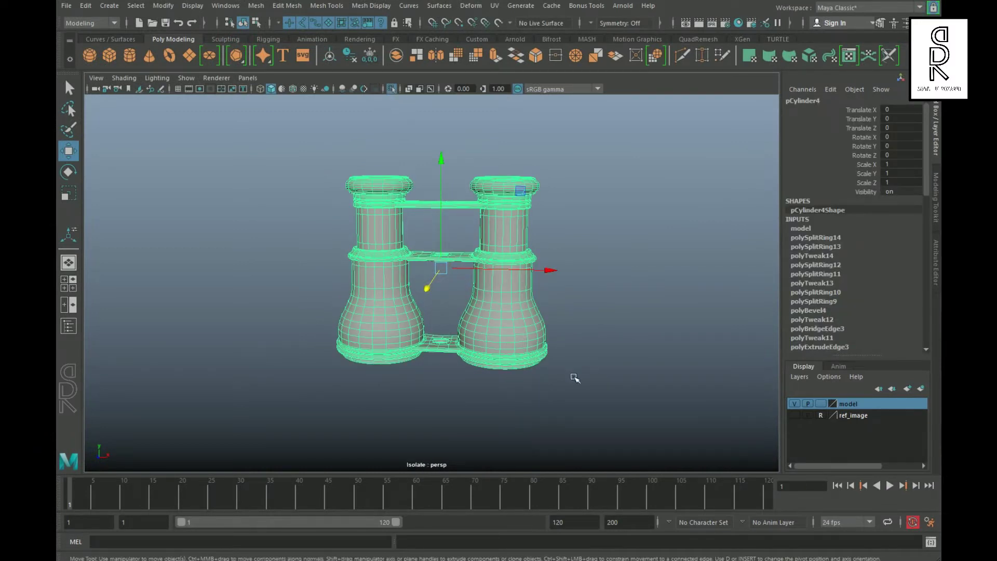
{"action": "left_click_drag", "start_coordinate": [575, 378], "coordinate": [270, 390], "text": "alt"}
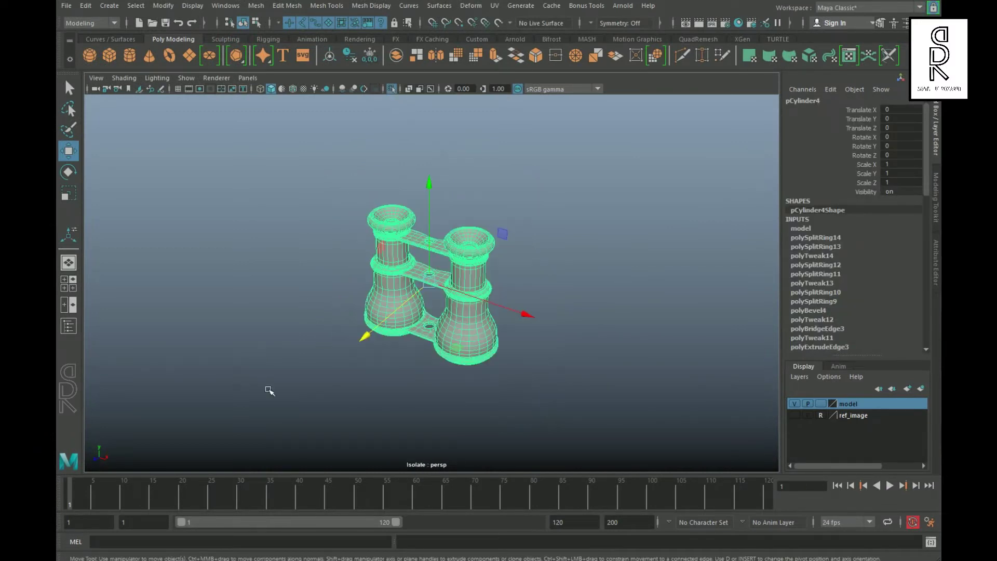
Open the UV Editor for the binocular body, then shrink its window and place it beside the model.
{"action": "left_click", "coordinate": [497, 7]}
{"action": "left_click", "coordinate": [516, 20]}
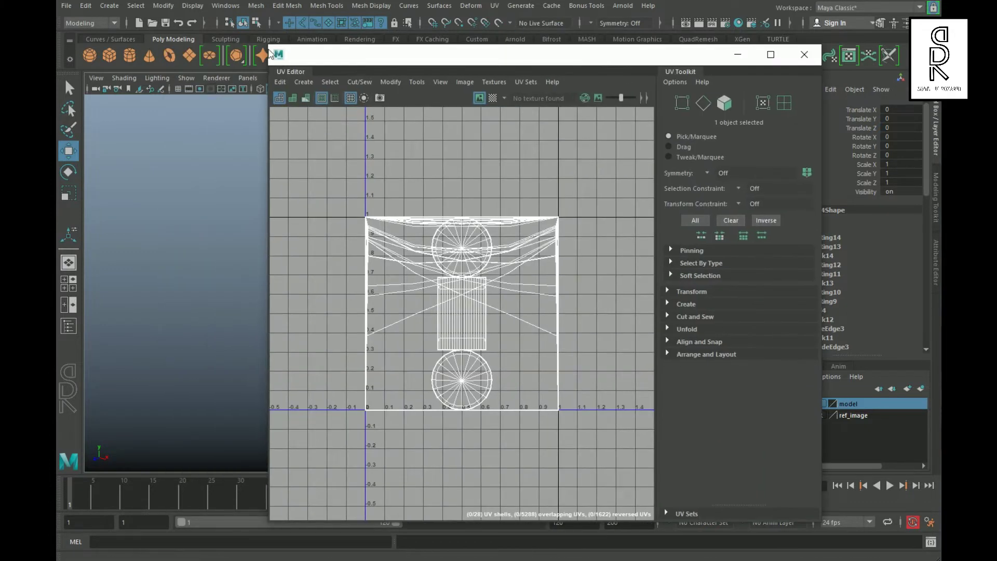
{"action": "left_click_drag", "start_coordinate": [271, 54], "coordinate": [362, 241]}
{"action": "left_click_drag", "start_coordinate": [467, 248], "coordinate": [554, 122]}
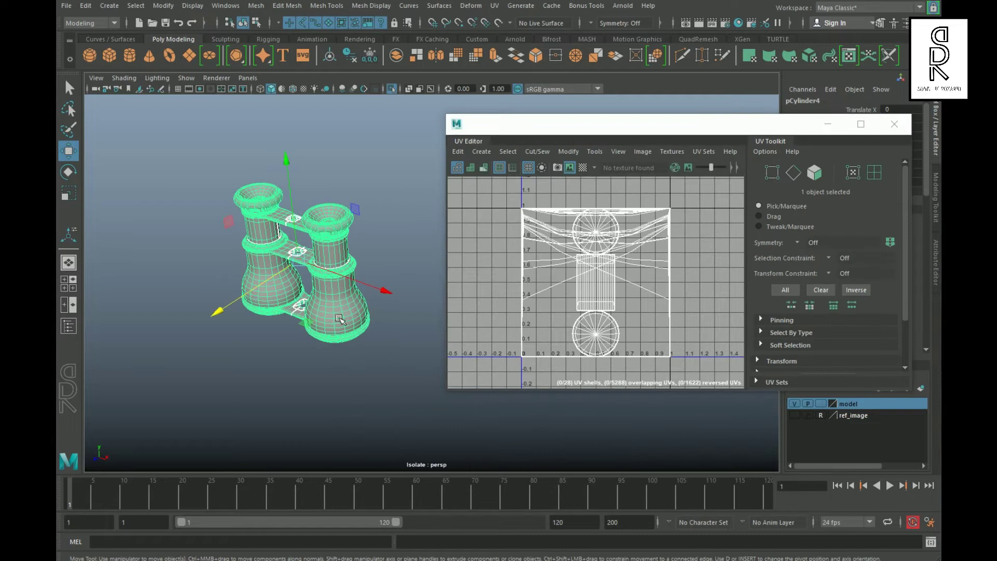
Apply a planar UV projection from the Z axis to the whole binocular body, fitted to its bounding box.
{"action": "left_click", "coordinate": [495, 7]}
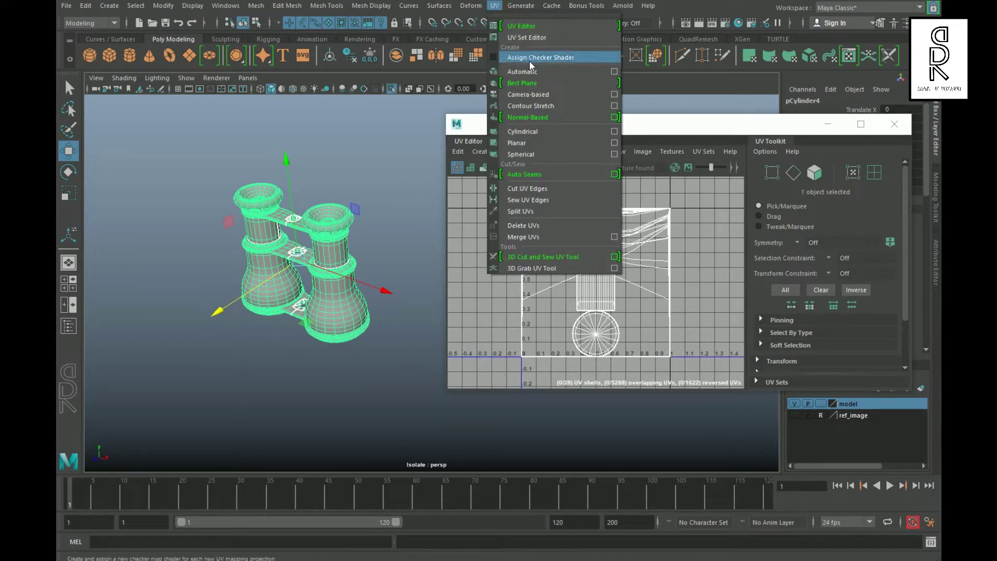
{"action": "left_click", "coordinate": [615, 145]}
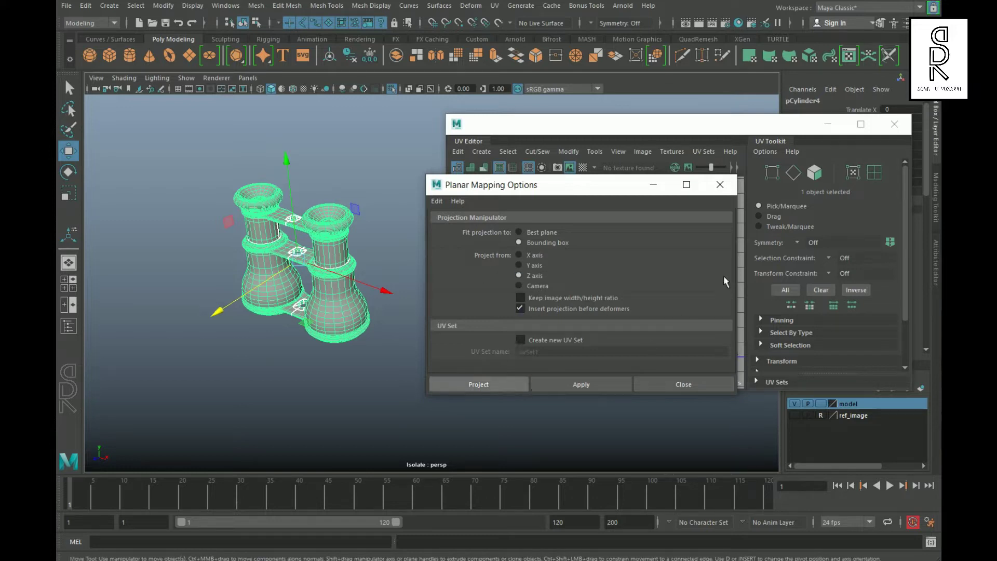
{"action": "left_click", "coordinate": [657, 189]}
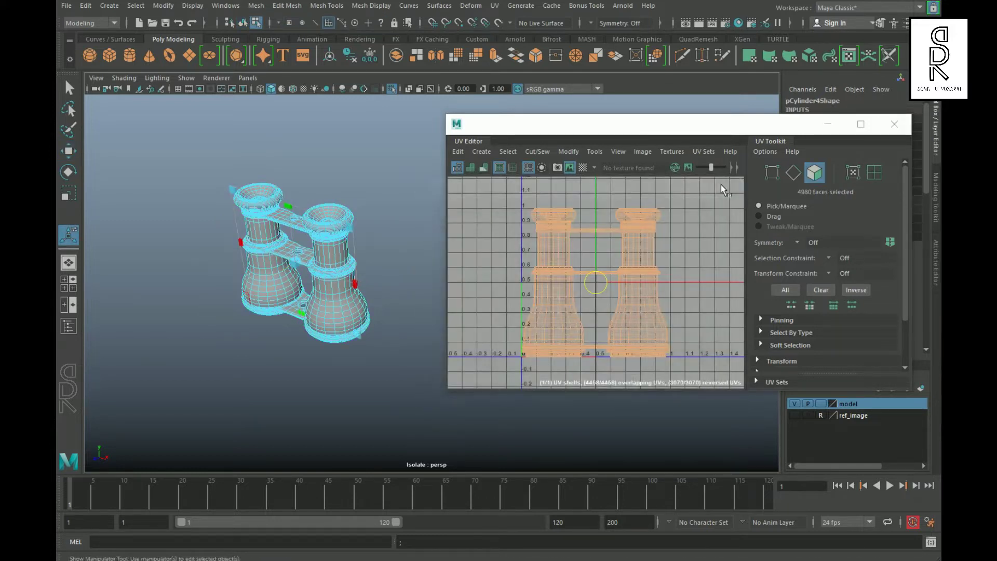
{"action": "left_click", "coordinate": [560, 271]}
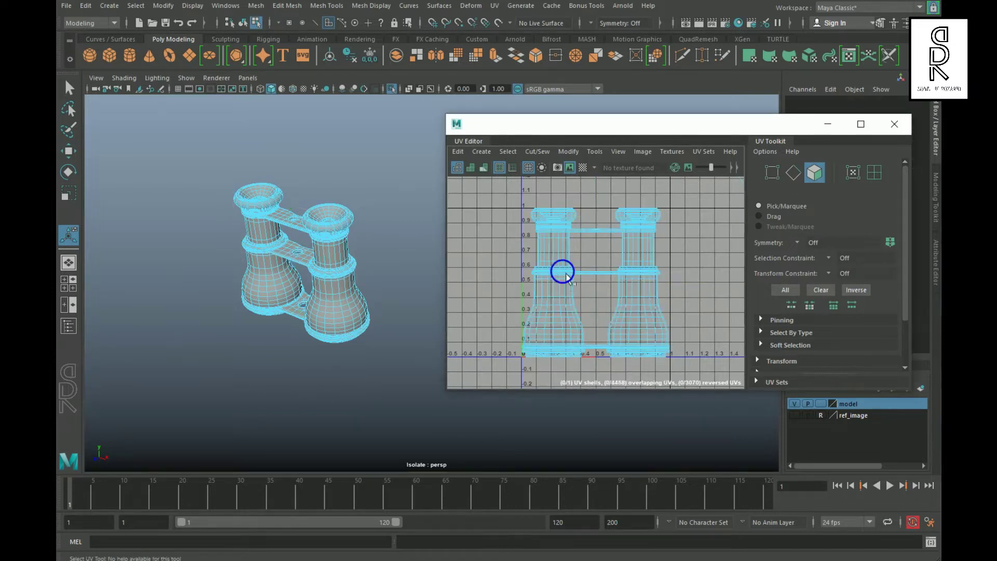
Cut the UVs along the edge loop around the large lens at the lower end of both barrels.
{"action": "scroll", "coordinate": [561, 271], "scroll_direction": "up", "scroll_amount": 1}
{"action": "scroll", "coordinate": [371, 382], "scroll_direction": "up", "scroll_amount": 5}
{"action": "key", "text": "F10"}
{"action": "left_click_drag", "start_coordinate": [371, 382], "coordinate": [410, 332], "text": "alt"}
{"action": "double_click", "coordinate": [423, 309]}
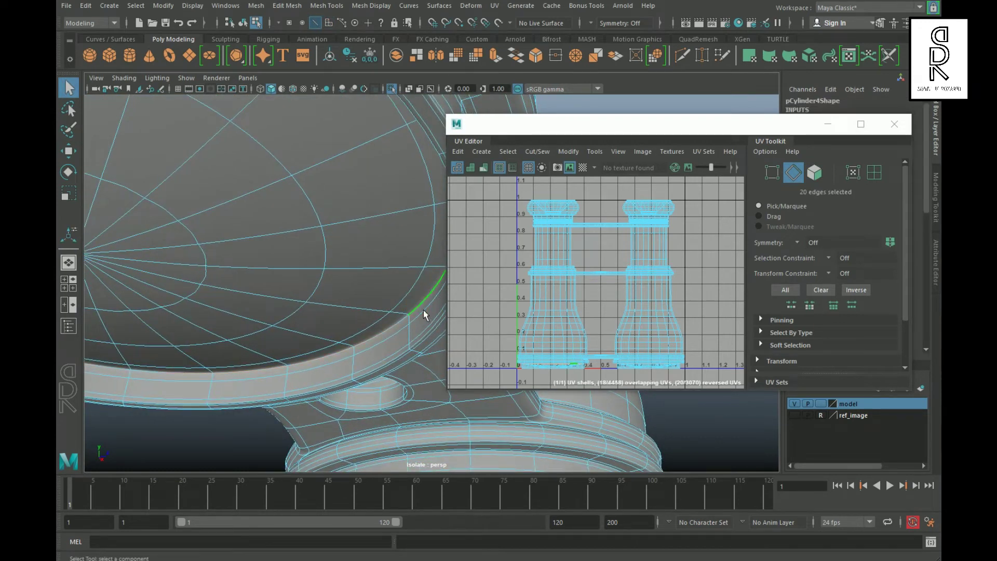
{"action": "right_click", "coordinate": [659, 246], "text": "shift"}
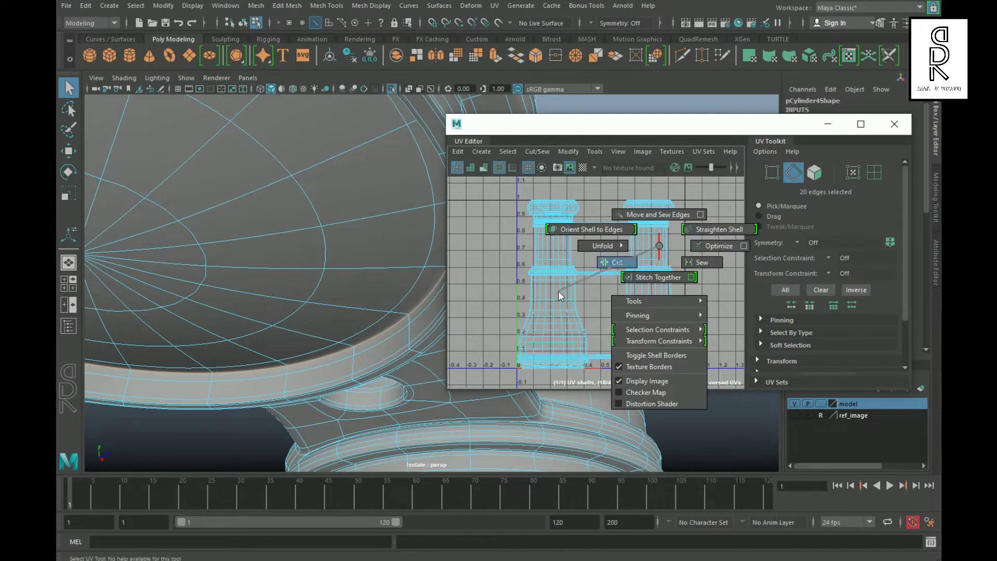
{"action": "right_click_drag", "start_coordinate": [559, 291], "coordinate": [553, 292], "text": "shift"}
{"action": "left_click_drag", "start_coordinate": [370, 348], "coordinate": [342, 254], "text": "alt"}
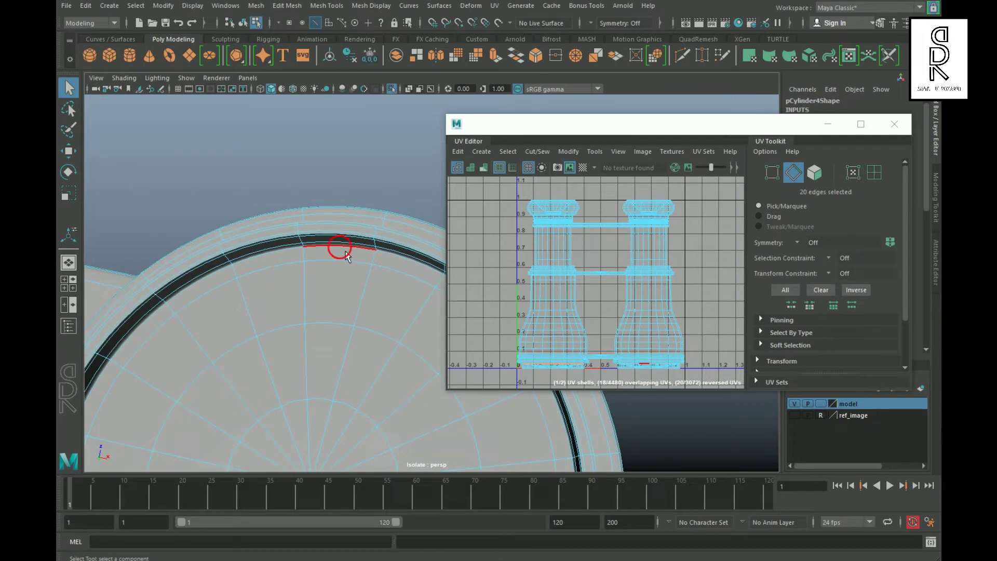
{"action": "right_click_drag", "start_coordinate": [613, 268], "coordinate": [583, 292], "text": "shift"}
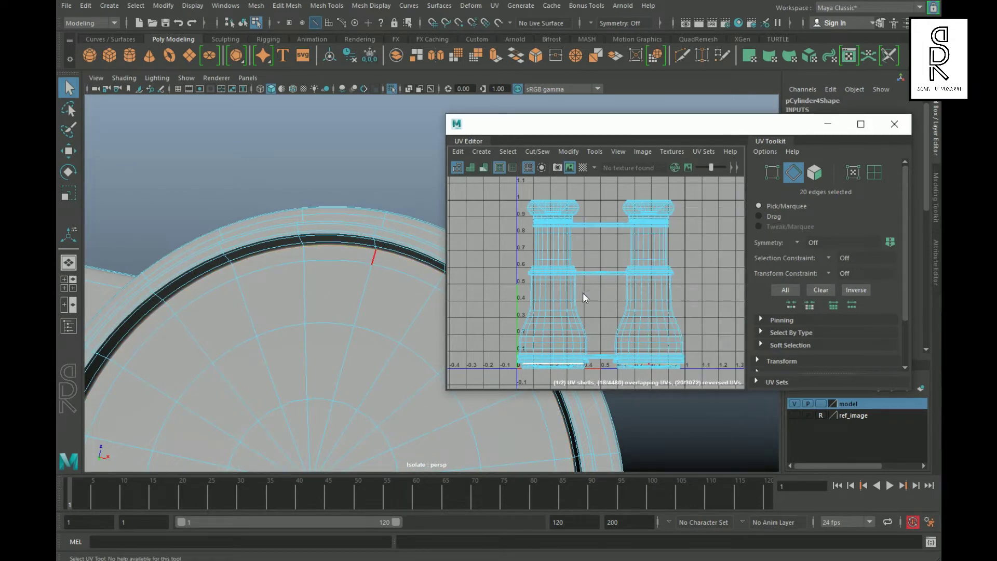
Cut the UVs along the edge loop around the small eyepiece lens in the upper end of both barrels.
{"action": "left_click_drag", "start_coordinate": [395, 311], "coordinate": [288, 301], "text": "alt"}
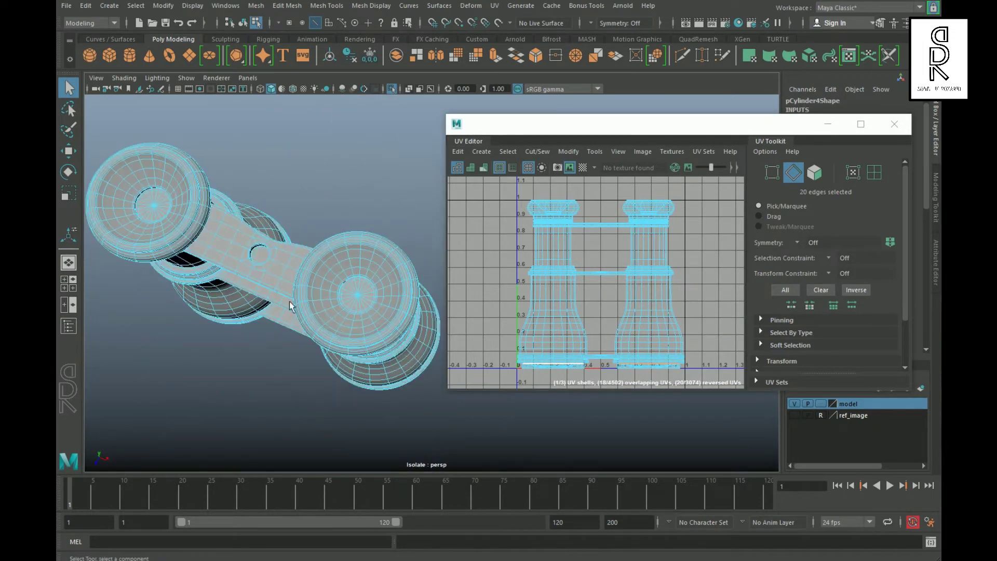
{"action": "scroll", "coordinate": [288, 301], "scroll_direction": "up", "scroll_amount": 8}
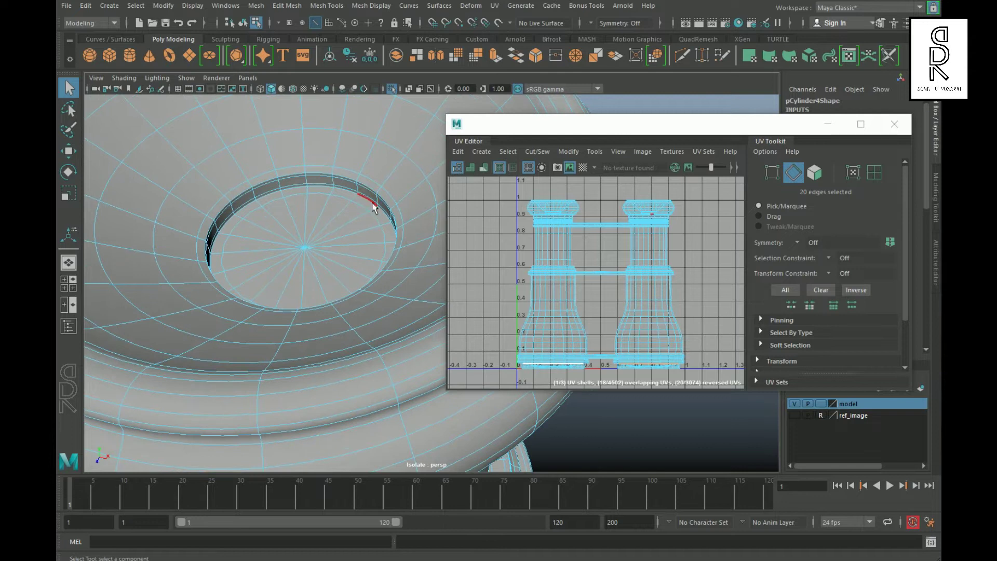
{"action": "scroll", "coordinate": [372, 207], "scroll_direction": "down", "scroll_amount": 5}
{"action": "left_click_drag", "start_coordinate": [204, 290], "coordinate": [374, 379], "text": "alt"}
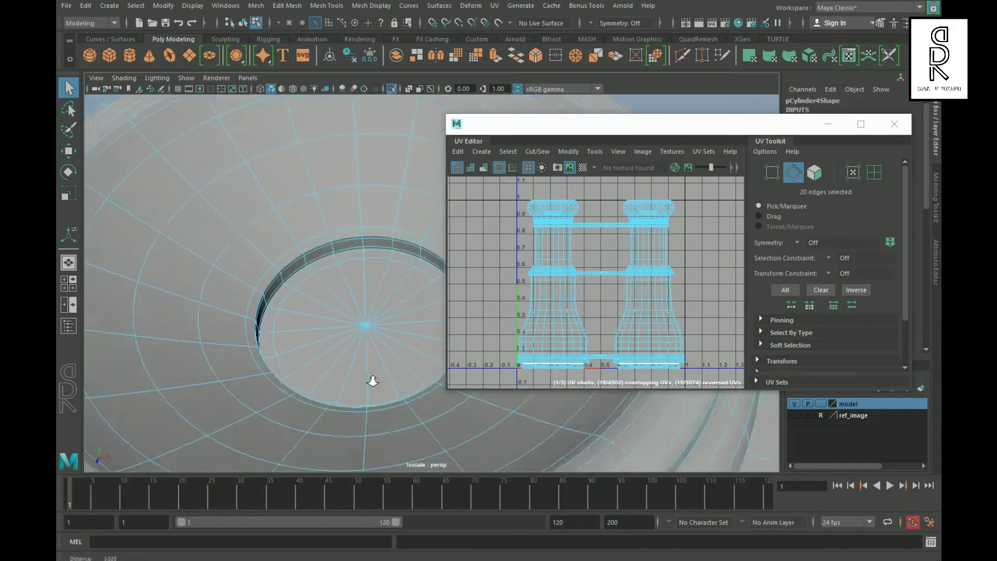
{"action": "scroll", "coordinate": [410, 255], "scroll_direction": "up", "scroll_amount": 4}
{"action": "right_click_drag", "start_coordinate": [613, 289], "coordinate": [571, 308], "text": "shift"}
Cut the UVs along the edge loops where the three connecting plates meet the two barrels.
{"action": "scroll", "coordinate": [309, 388], "scroll_direction": "down", "scroll_amount": 6}
{"action": "scroll", "coordinate": [309, 388], "scroll_direction": "up", "scroll_amount": 6}
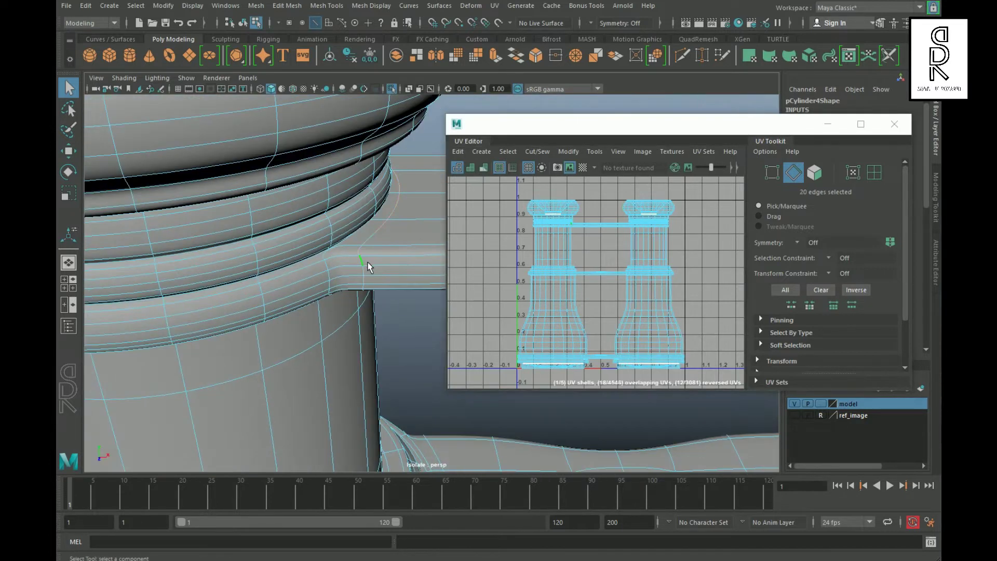
{"action": "left_click_drag", "start_coordinate": [364, 263], "coordinate": [334, 367], "text": "alt"}
{"action": "middle_click_drag", "start_coordinate": [334, 367], "coordinate": [178, 341], "text": "alt"}
{"action": "scroll", "coordinate": [178, 341], "scroll_direction": "up", "scroll_amount": 3}
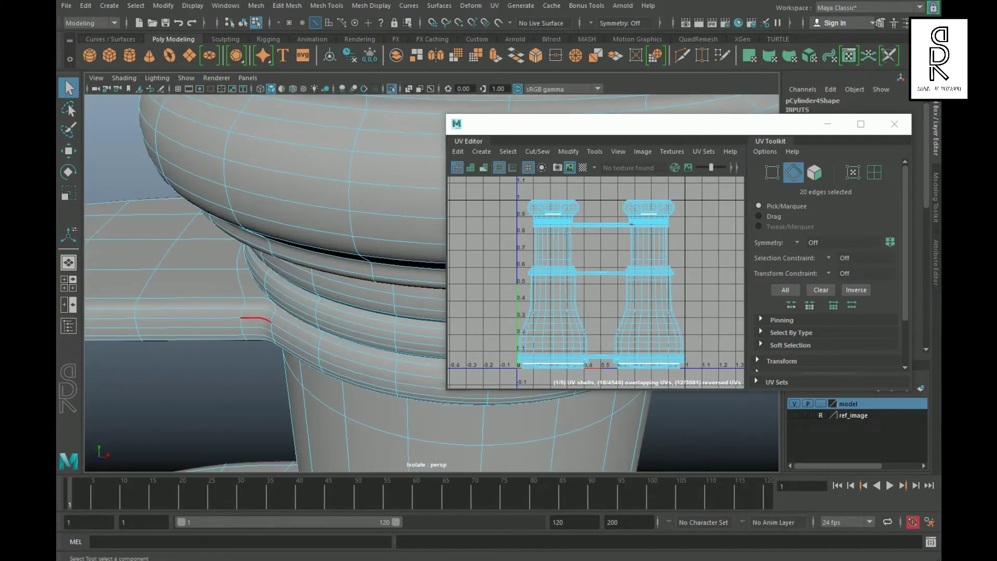
{"action": "double_click", "coordinate": [244, 307], "text": "shift"}
{"action": "scroll", "coordinate": [289, 379], "scroll_direction": "down", "scroll_amount": 4}
{"action": "left_click_drag", "start_coordinate": [289, 379], "coordinate": [218, 338], "text": "alt"}
{"action": "scroll", "coordinate": [339, 300], "scroll_direction": "up", "scroll_amount": 4}
{"action": "scroll", "coordinate": [371, 347], "scroll_direction": "down", "scroll_amount": 4}
{"action": "double_click", "coordinate": [324, 280], "text": "shift"}
{"action": "double_click", "coordinate": [269, 358], "text": "shift"}
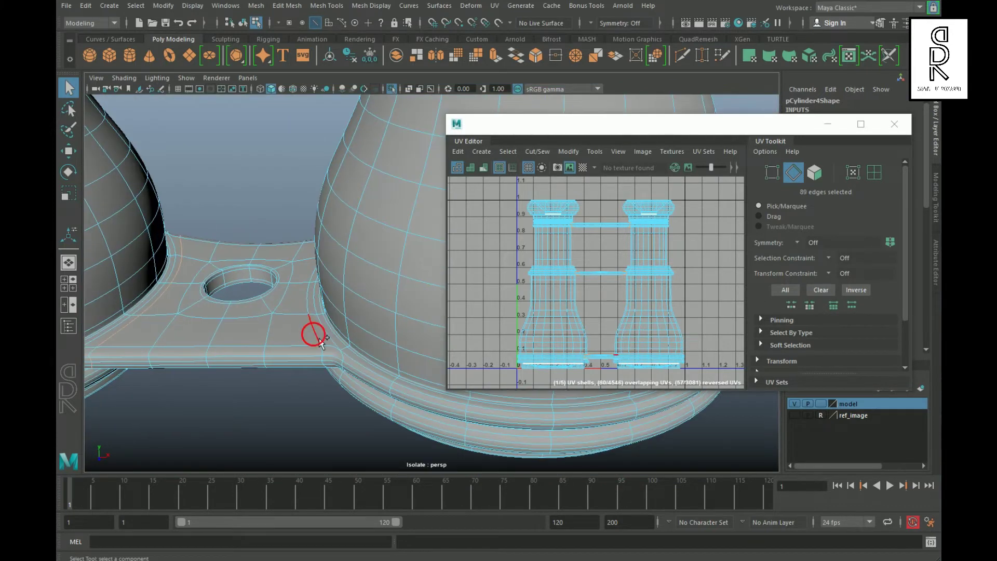
{"action": "right_click_drag", "start_coordinate": [546, 284], "coordinate": [531, 338], "text": "shift"}
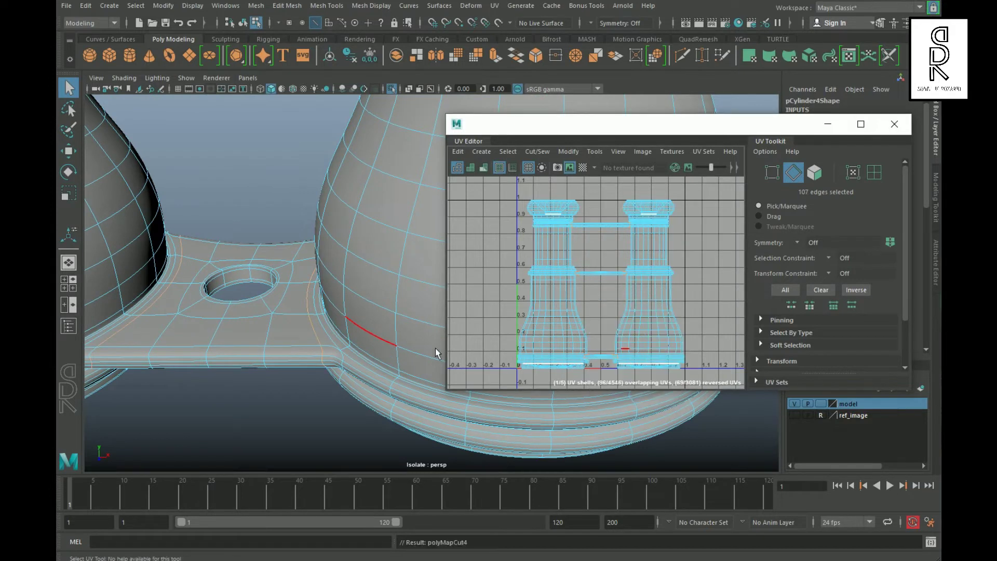
Move the UV shells of the two barrels and the group of connecting plate shells apart in the UV Editor.
{"action": "key", "text": "f"}
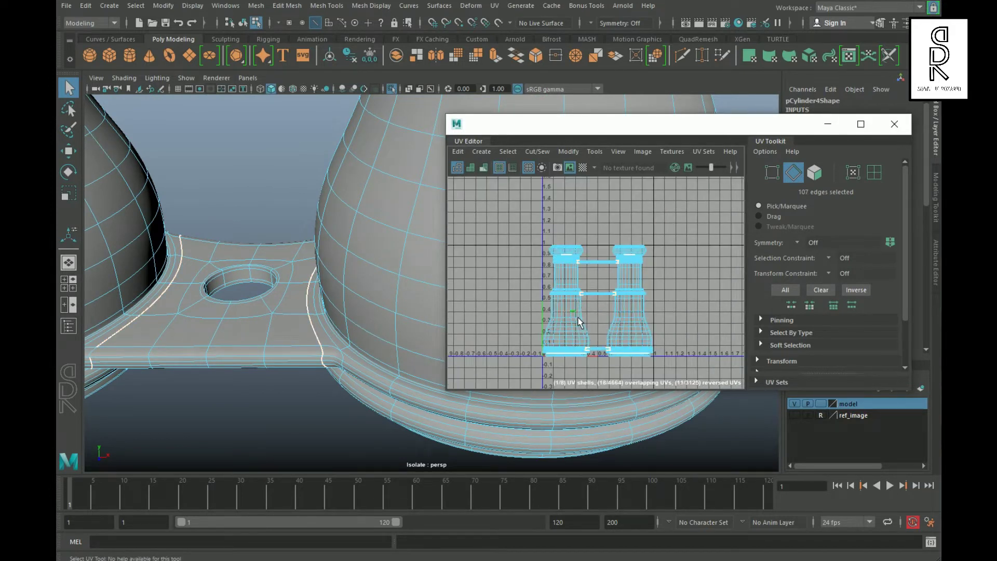
{"action": "right_click_drag", "start_coordinate": [580, 322], "coordinate": [561, 338], "text": "shift"}
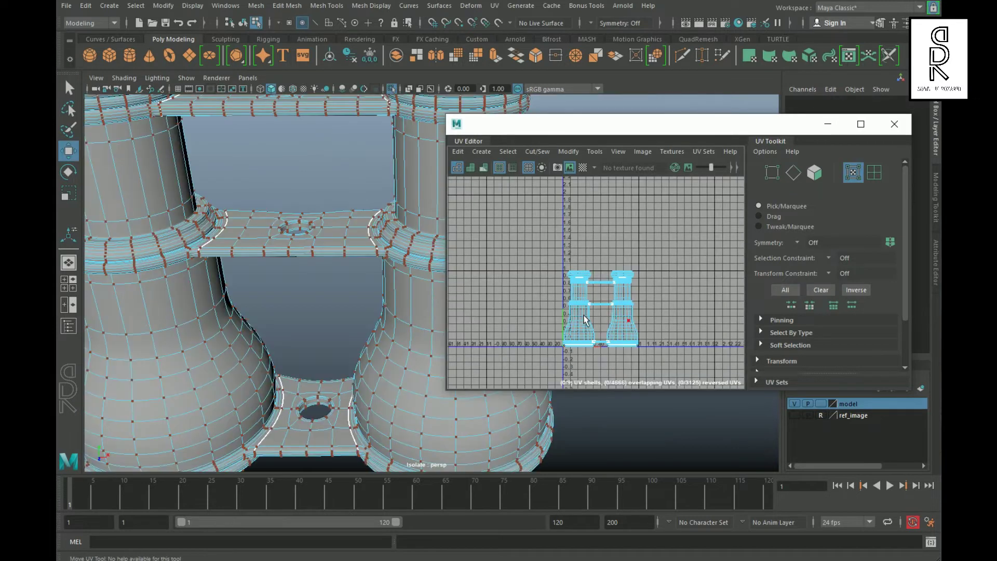
{"action": "key", "text": "w"}
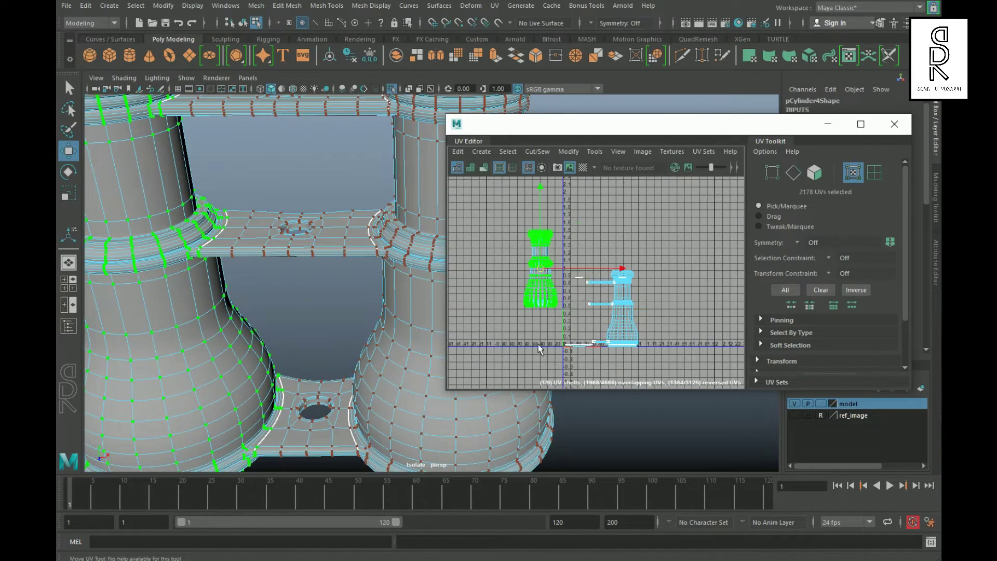
{"action": "left_click", "coordinate": [636, 316]}
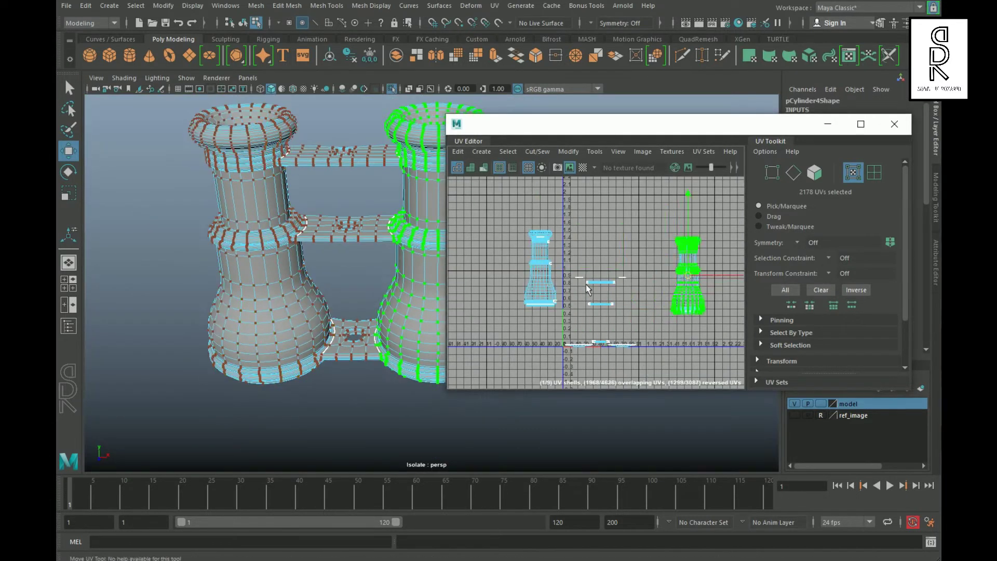
{"action": "key", "text": "a"}
{"action": "left_click_drag", "start_coordinate": [652, 371], "coordinate": [580, 280]}
{"action": "left_click_drag", "start_coordinate": [254, 363], "coordinate": [323, 432], "text": "alt"}
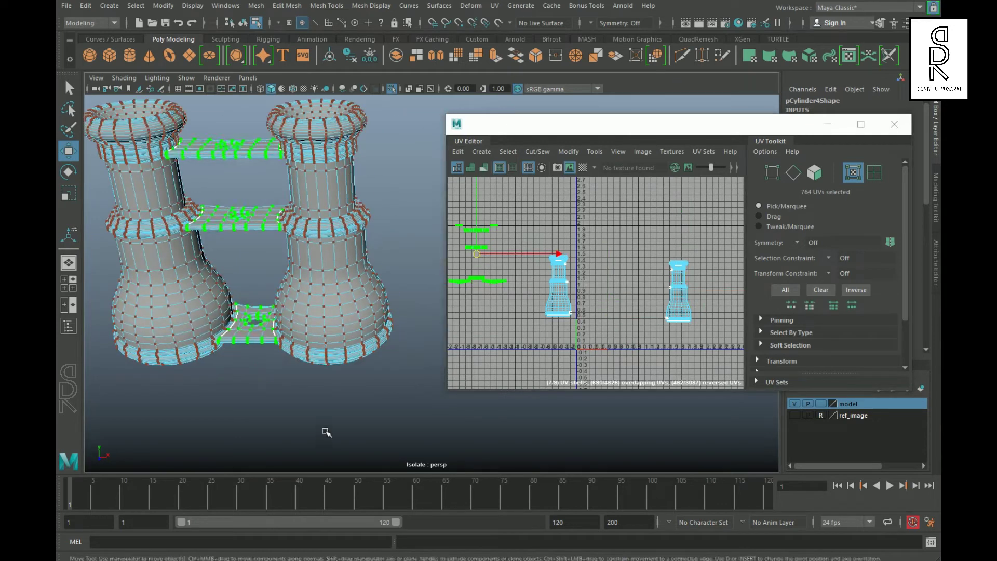
{"action": "left_click", "coordinate": [576, 342]}
Cut the UVs along a vertical edge loop running the full length of each barrel.
{"action": "key", "text": "F12"}
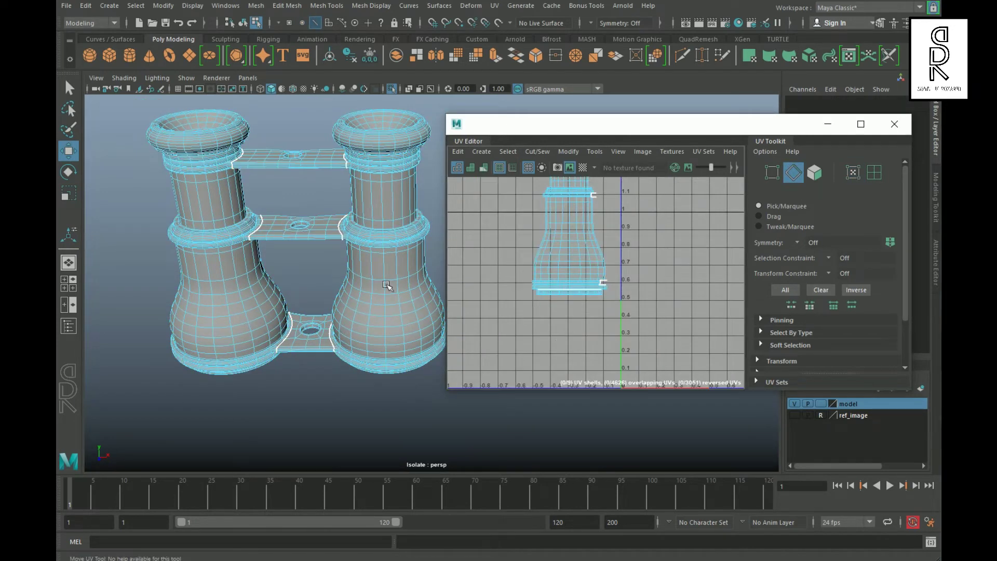
{"action": "right_click_drag", "start_coordinate": [386, 254], "coordinate": [386, 273]}
{"action": "right_click_drag", "start_coordinate": [384, 222], "coordinate": [385, 223]}
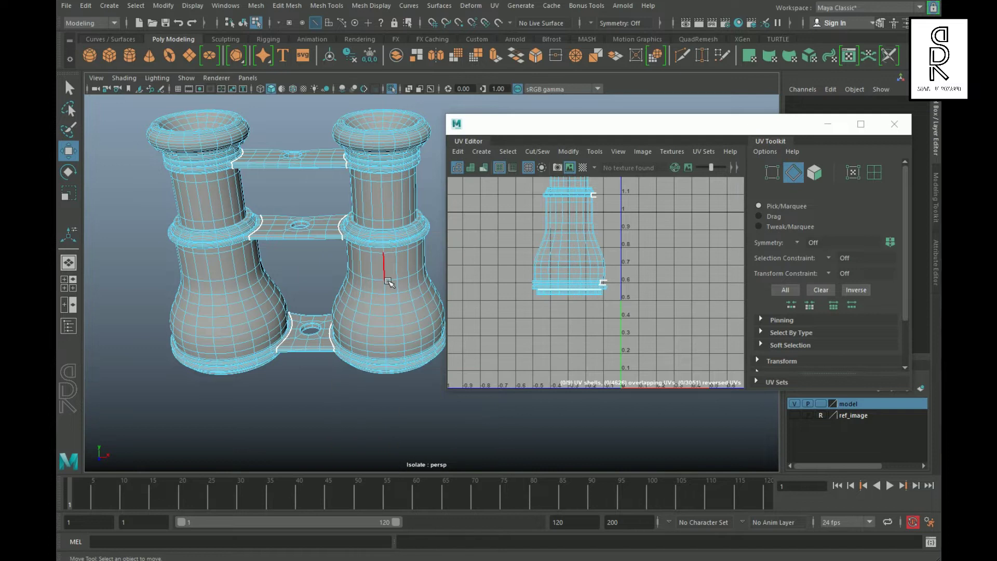
{"action": "double_click", "coordinate": [383, 267]}
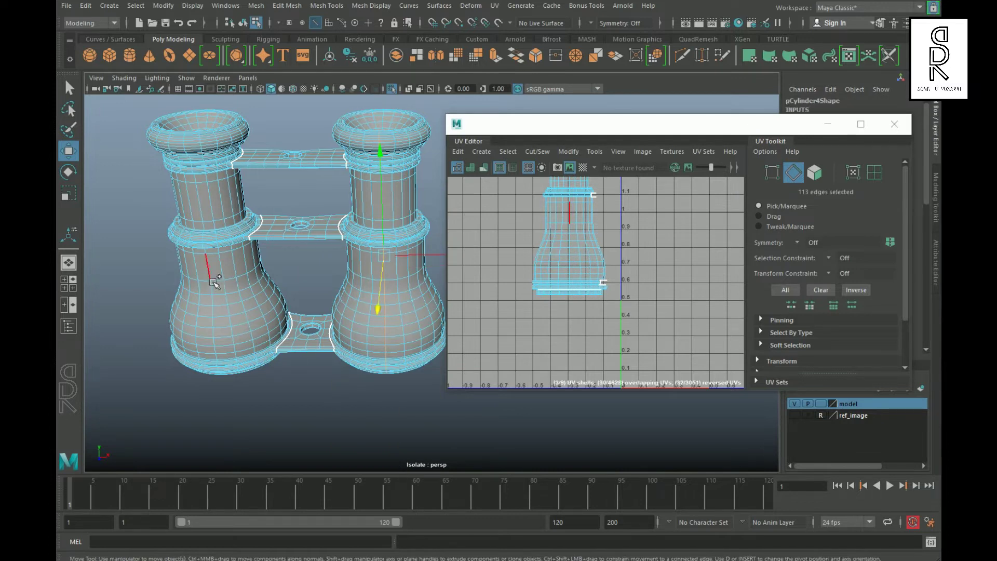
{"action": "left_click_drag", "start_coordinate": [359, 407], "coordinate": [425, 404], "text": "alt"}
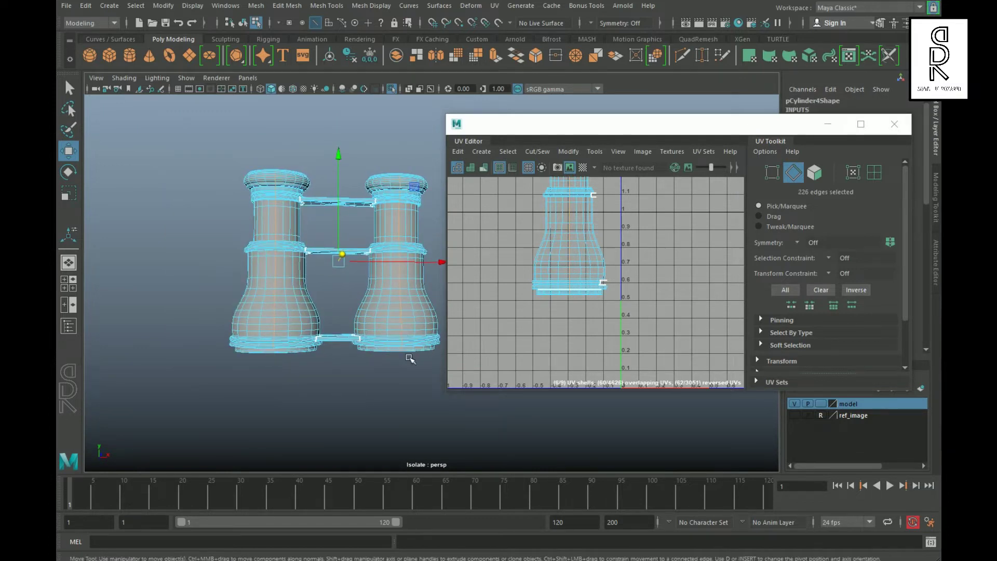
{"action": "scroll", "coordinate": [597, 259], "scroll_direction": "down", "scroll_amount": 3}
{"action": "right_click", "coordinate": [622, 244], "text": "shift"}
{"action": "right_click_drag", "start_coordinate": [622, 244], "coordinate": [545, 283], "text": "shift"}
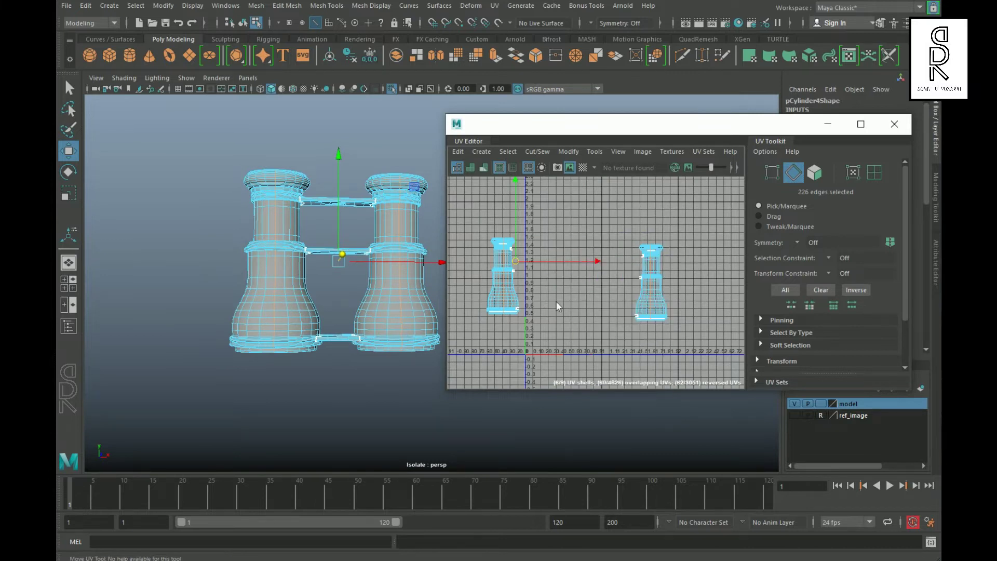
Cut the UVs of the left barrel along the horizontal edge loops at its collars and end rims.
{"action": "double_click", "coordinate": [571, 276]}
{"action": "key", "text": "f"}
{"action": "key", "text": "e"}
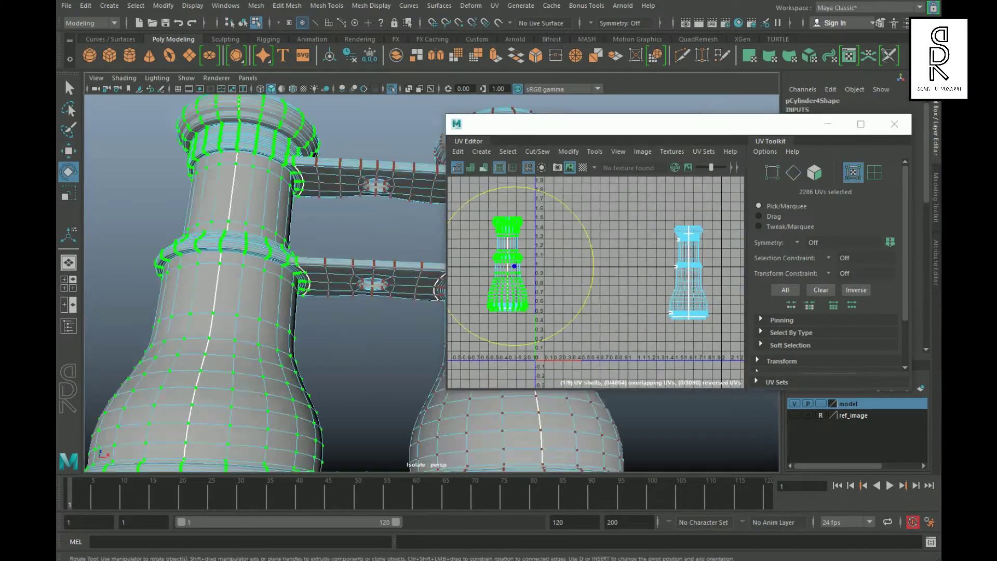
{"action": "key", "text": "q"}
{"action": "left_click_drag", "start_coordinate": [348, 259], "coordinate": [405, 292], "text": "alt"}
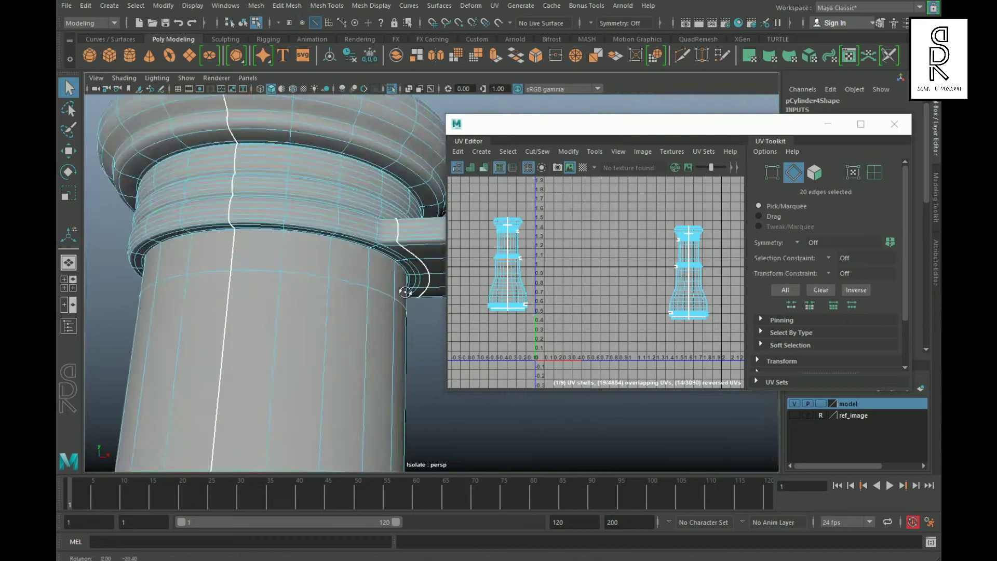
{"action": "double_click", "coordinate": [281, 249], "text": "shift"}
{"action": "left_click_drag", "start_coordinate": [281, 249], "coordinate": [312, 312], "text": "alt"}
{"action": "right_click_drag", "start_coordinate": [568, 244], "coordinate": [503, 224], "text": "shift"}
{"action": "left_click_drag", "start_coordinate": [342, 282], "coordinate": [347, 225], "text": "alt"}
{"action": "double_click", "coordinate": [344, 364], "text": "shift"}
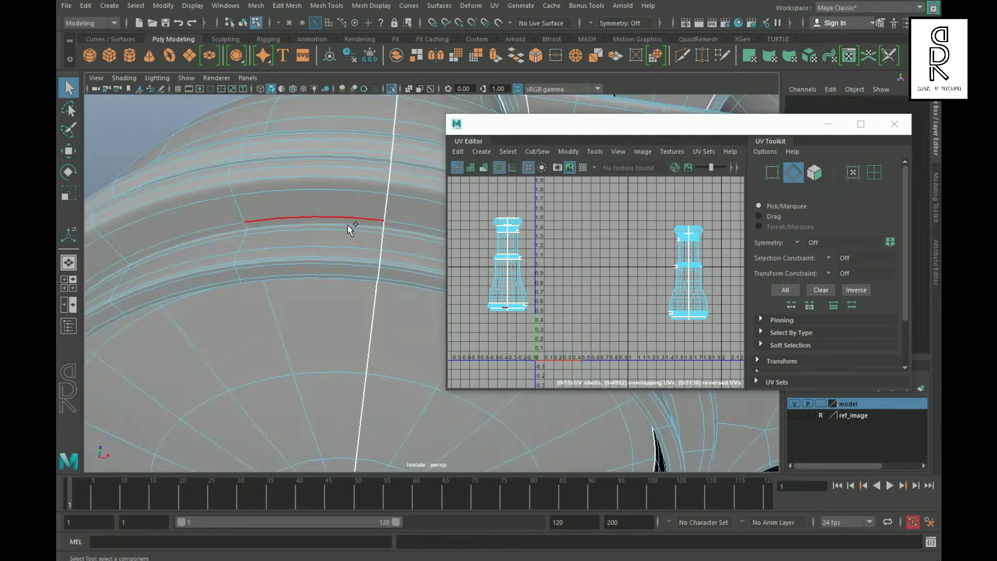
{"action": "right_click_drag", "start_coordinate": [582, 270], "coordinate": [498, 228], "text": "shift"}
{"action": "left_click_drag", "start_coordinate": [299, 312], "coordinate": [338, 426], "text": "alt"}
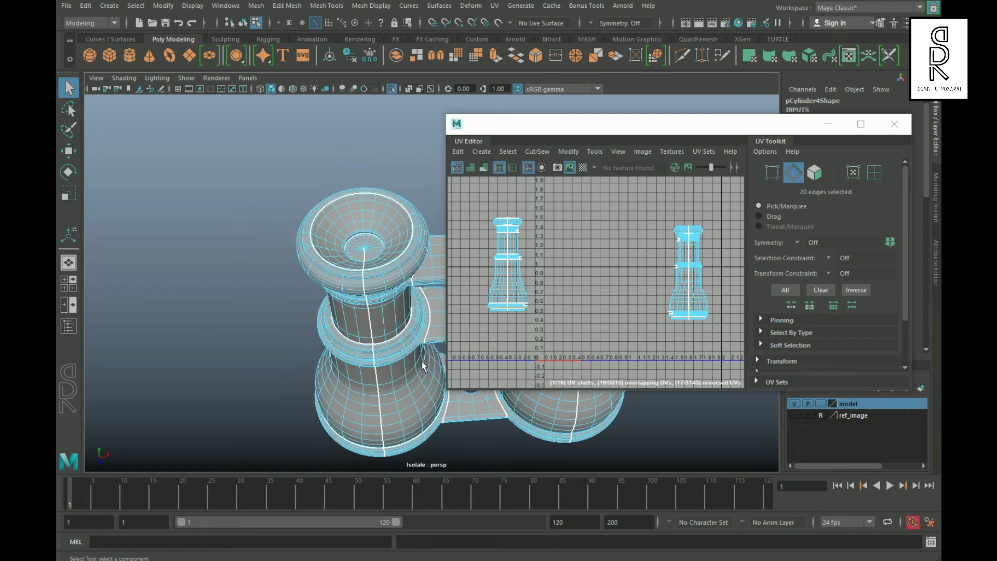
Unfold all the UV shells of the left barrel in the UV Editor.
{"action": "right_click_drag", "start_coordinate": [519, 268], "coordinate": [540, 266]}
{"action": "scroll", "coordinate": [540, 266], "scroll_direction": "down", "scroll_amount": 3}
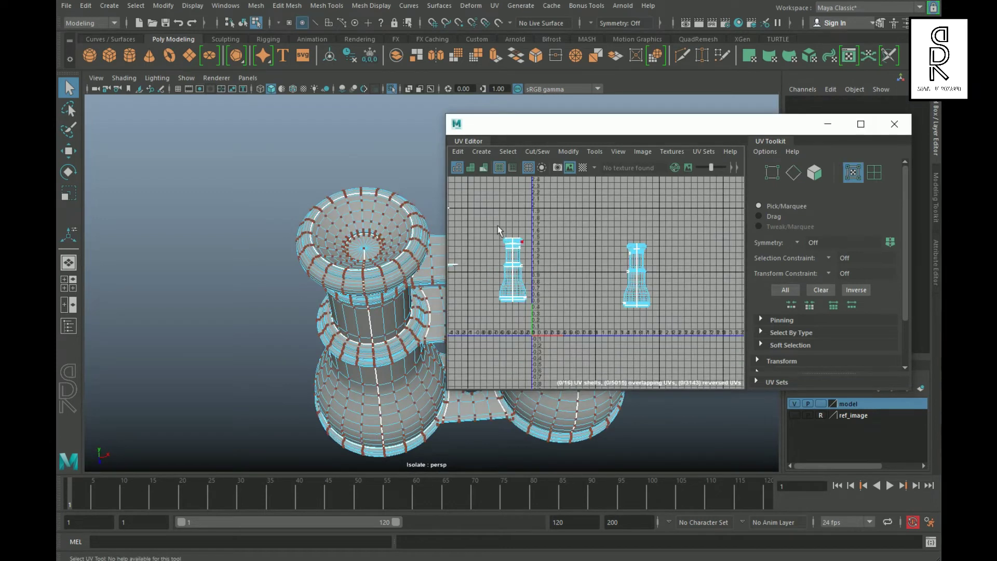
{"action": "left_click_drag", "start_coordinate": [486, 219], "coordinate": [564, 318]}
{"action": "right_click_drag", "start_coordinate": [594, 232], "coordinate": [410, 245], "text": "shift"}
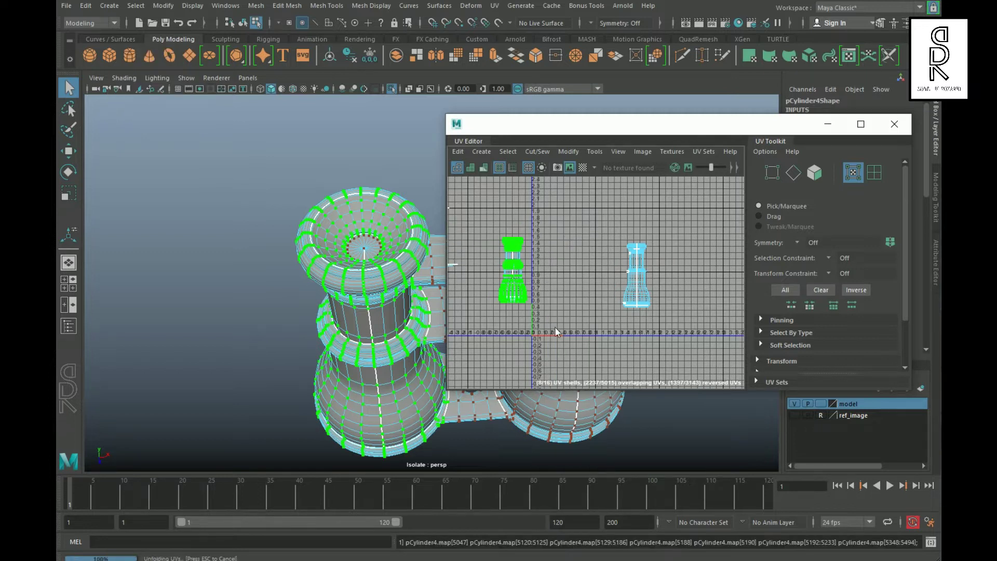
Spread the left barrel's unfolded UV shells apart and rotate the strips until they lie roughly horizontal.
{"action": "scroll", "coordinate": [563, 319], "scroll_direction": "up", "scroll_amount": 3}
{"action": "middle_click_drag", "start_coordinate": [569, 315], "coordinate": [668, 337], "text": "alt"}
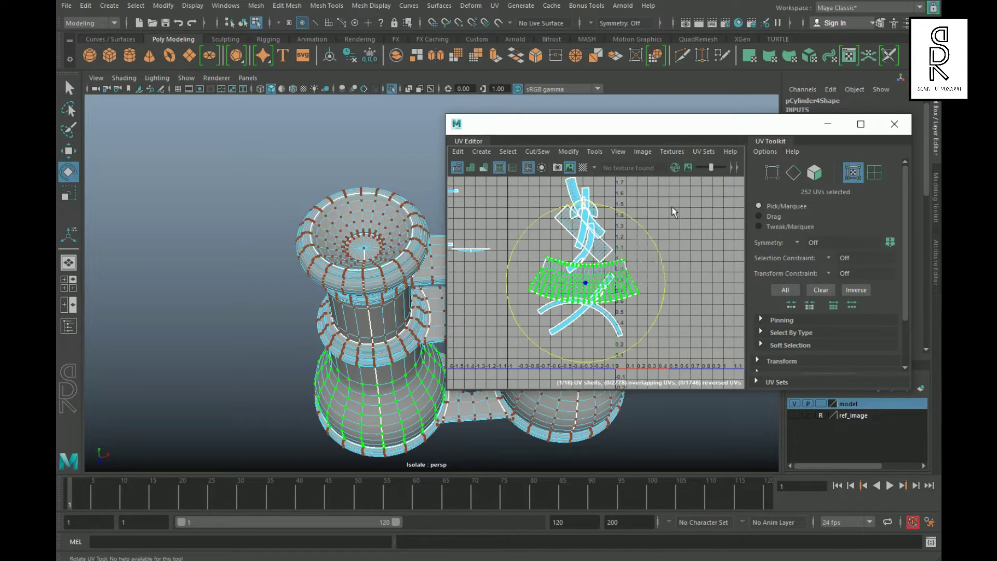
{"action": "middle_click_drag", "start_coordinate": [679, 297], "coordinate": [656, 303], "text": "alt"}
{"action": "double_click", "coordinate": [567, 251]}
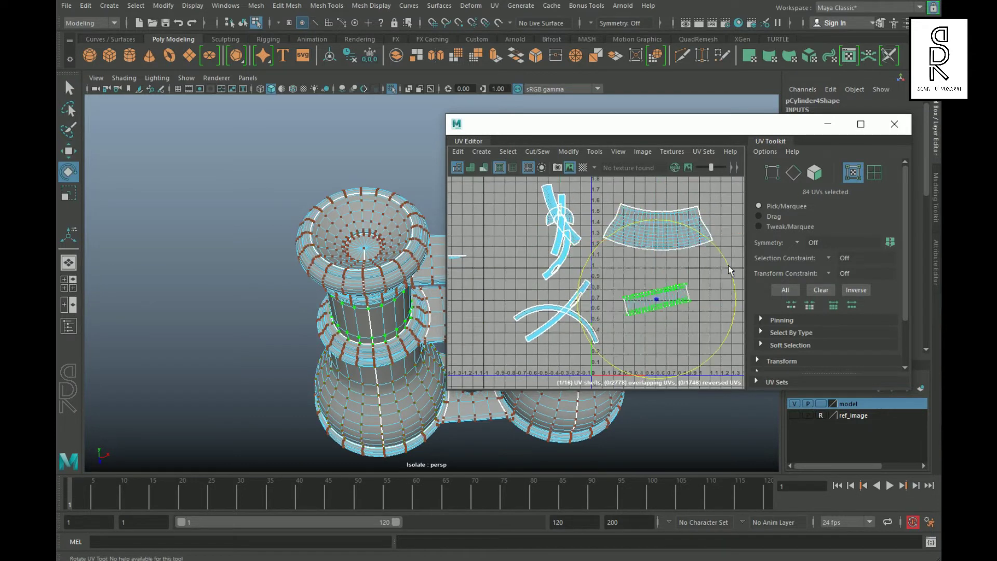
{"action": "key", "text": "ctrl+z"}
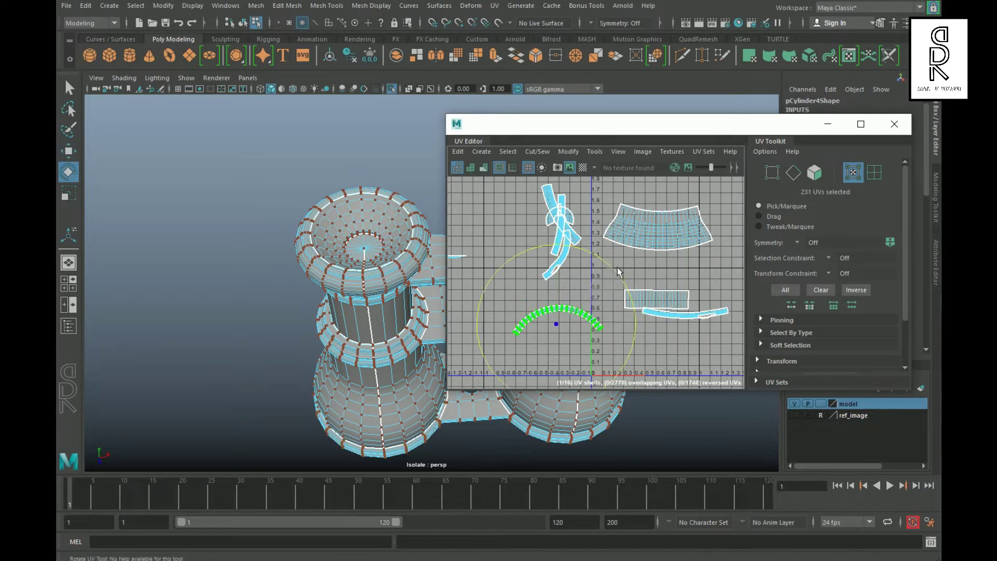
{"action": "key", "text": "ctrl+z"}
{"action": "key", "text": "w"}
{"action": "key", "text": "ctrl+z"}
{"action": "key", "text": "ctrl+z"}
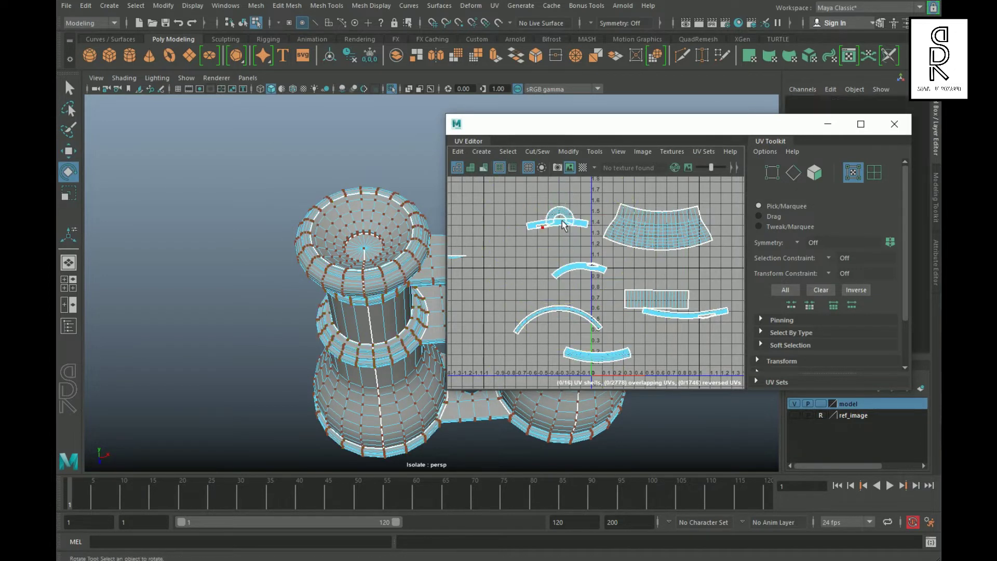
{"action": "key", "text": "w"}
{"action": "scroll", "coordinate": [597, 249], "scroll_direction": "down", "scroll_amount": 2}
{"action": "key", "text": "ctrl+z"}
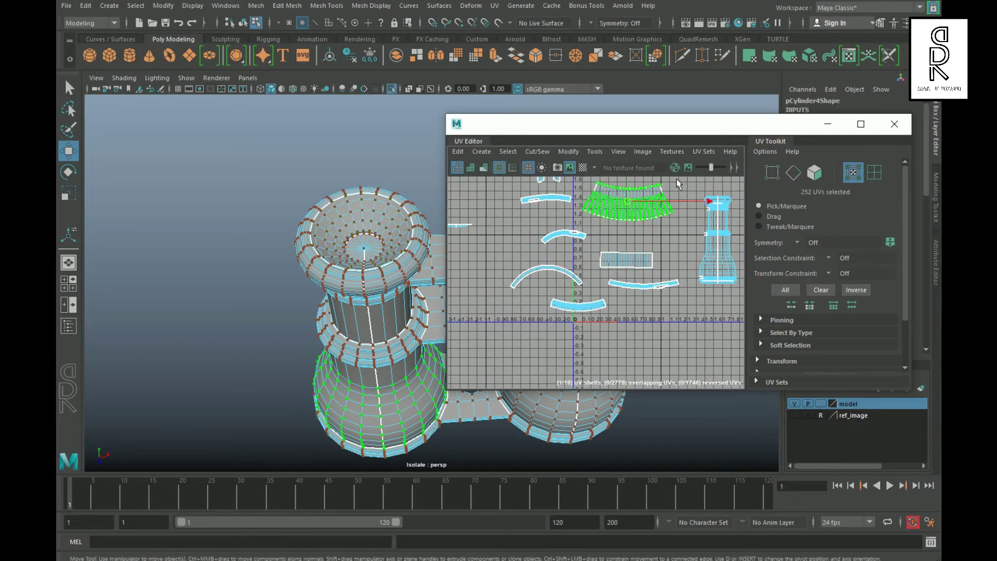
Display the checker pattern on the binoculars to examine the left barrel's unwrap for stretching.
{"action": "left_click", "coordinate": [583, 167]}
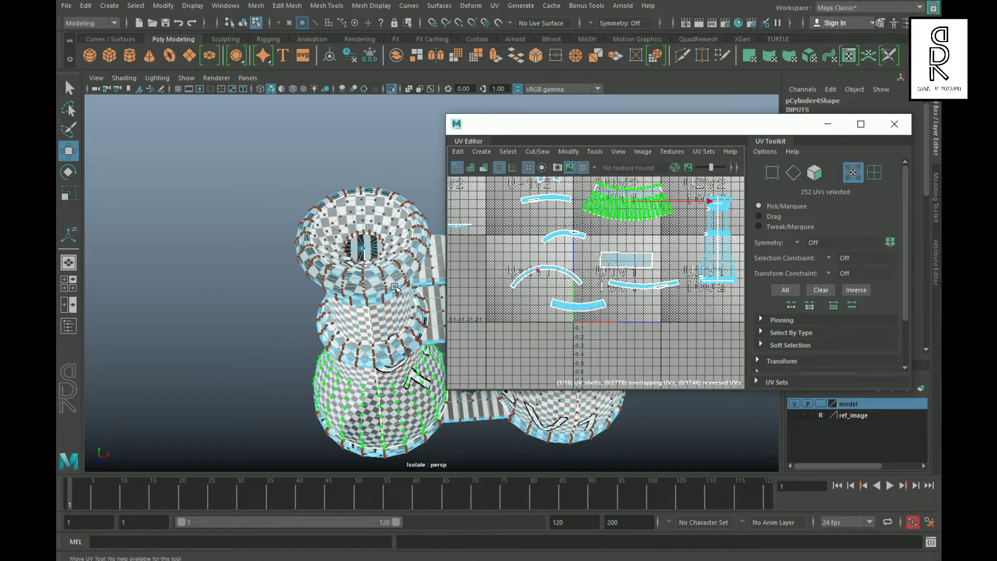
{"action": "right_click_drag", "start_coordinate": [388, 254], "coordinate": [388, 281]}
{"action": "right_click_drag", "start_coordinate": [433, 247], "coordinate": [434, 247]}
Cut the UVs of the right barrel along the matching horizontal edge loops at its collars and end rims.
{"action": "left_click_drag", "start_coordinate": [234, 332], "coordinate": [472, 282], "text": "alt"}
{"action": "key", "text": "3"}
{"action": "right_click_drag", "start_coordinate": [473, 281], "coordinate": [649, 244], "text": "alt"}
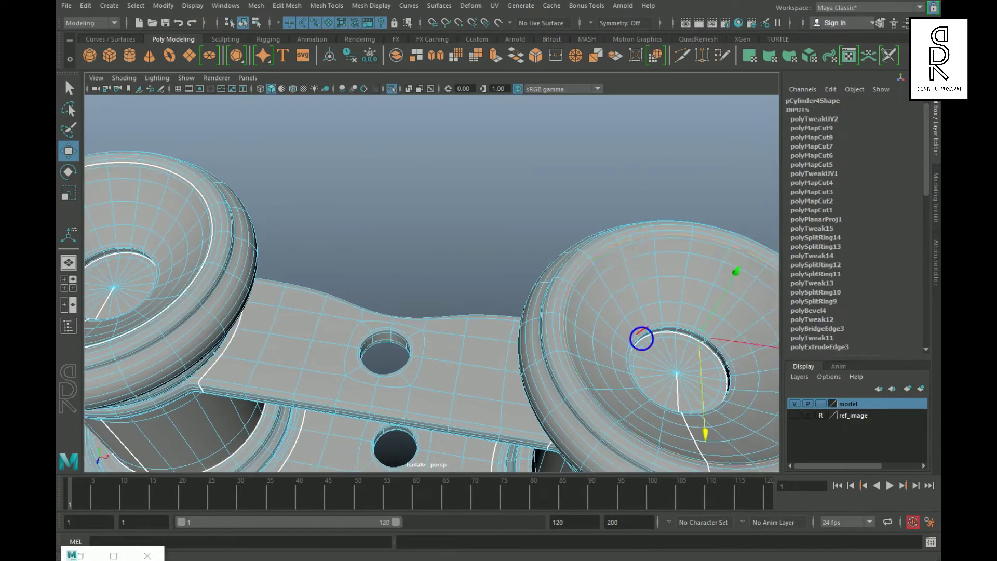
{"action": "left_click_drag", "start_coordinate": [648, 244], "coordinate": [467, 259], "text": "alt"}
{"action": "scroll", "coordinate": [466, 261], "scroll_direction": "up", "scroll_amount": 5}
{"action": "scroll", "coordinate": [659, 198], "scroll_direction": "down", "scroll_amount": 5}
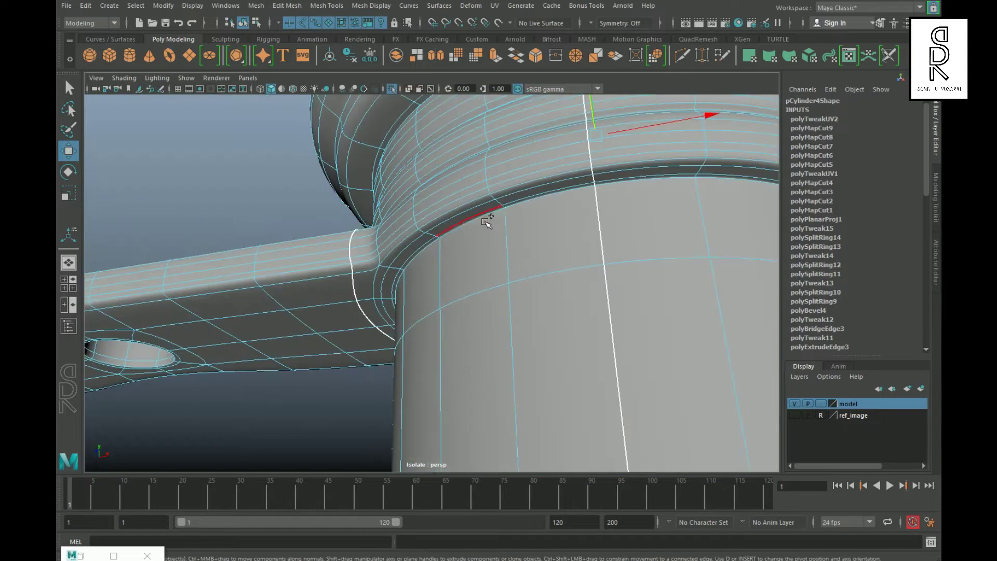
{"action": "left_click_drag", "start_coordinate": [485, 216], "coordinate": [541, 338], "text": "alt"}
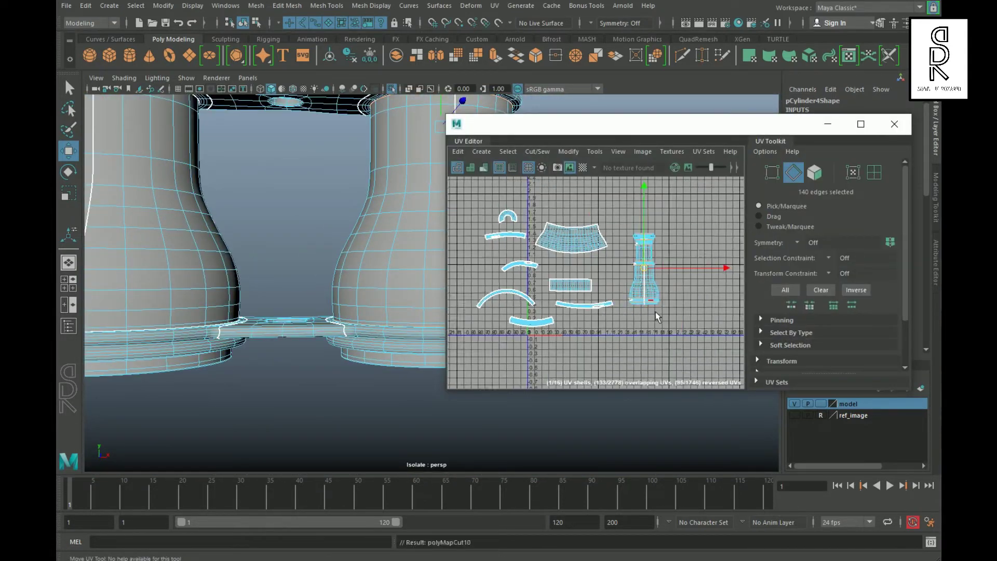
Unfold all the UV shells of the right barrel.
{"action": "left_click", "coordinate": [645, 275]}
{"action": "middle_click_drag", "start_coordinate": [655, 288], "coordinate": [614, 288], "text": "alt"}
{"action": "key", "text": "ctrl+u"}
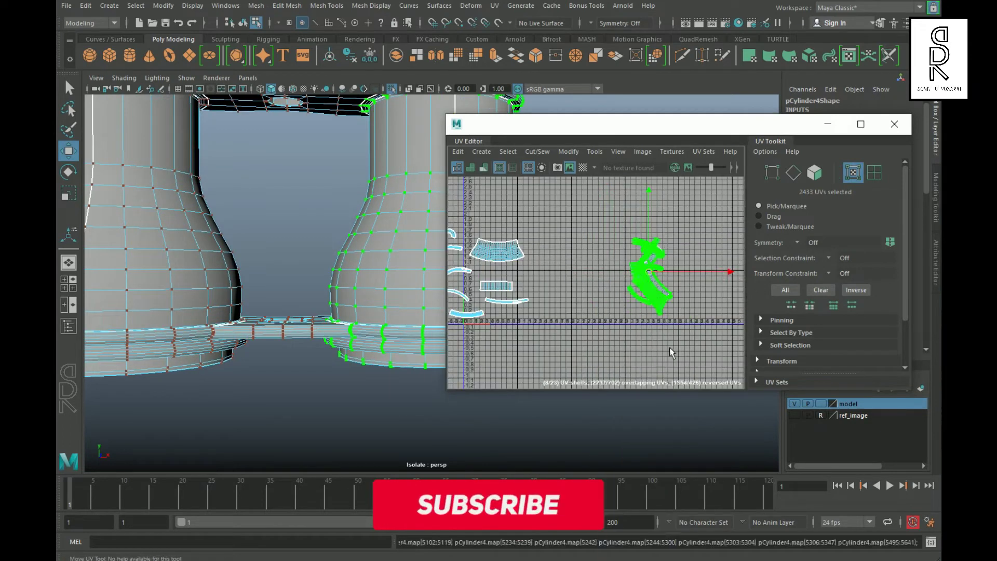
Separate the right barrel's unfolded UV shells and rotate the strips until they lie level without overlapping.
{"action": "left_click", "coordinate": [659, 273]}
{"action": "key", "text": "e"}
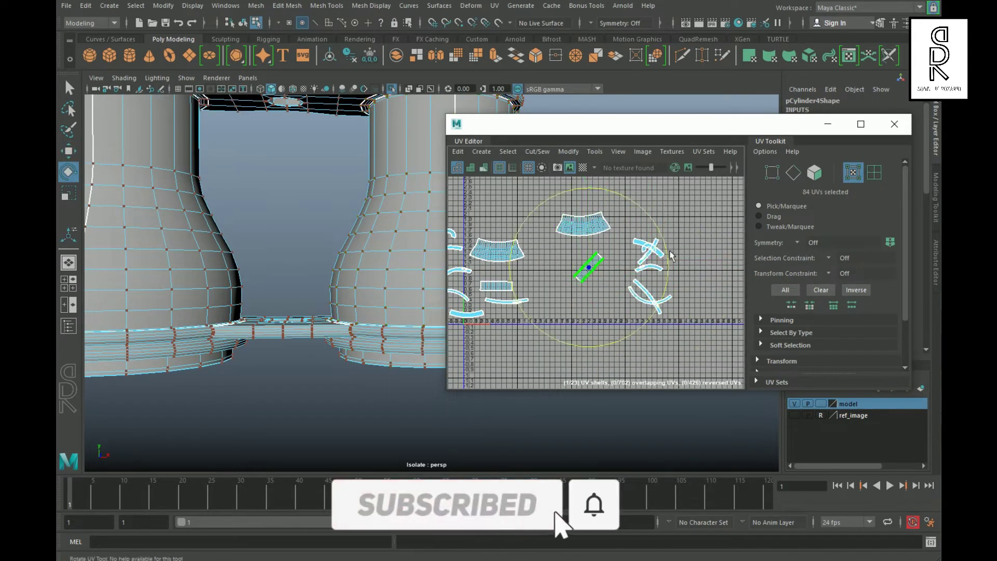
{"action": "scroll", "coordinate": [651, 296], "scroll_direction": "up", "scroll_amount": 3}
{"action": "left_click", "coordinate": [644, 301]}
{"action": "key", "text": "e"}
{"action": "key", "text": "f"}
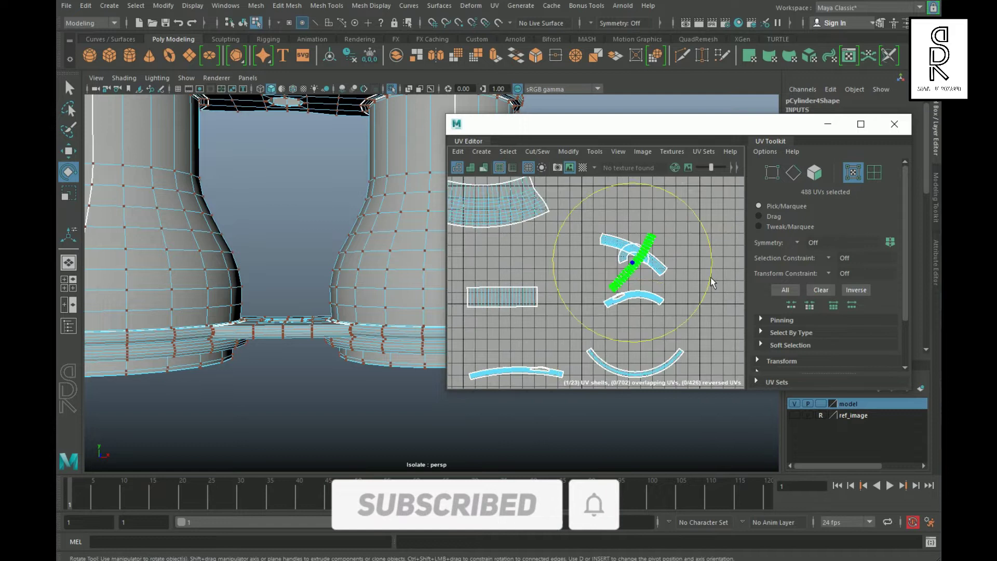
{"action": "left_click_drag", "start_coordinate": [635, 236], "coordinate": [636, 198]}
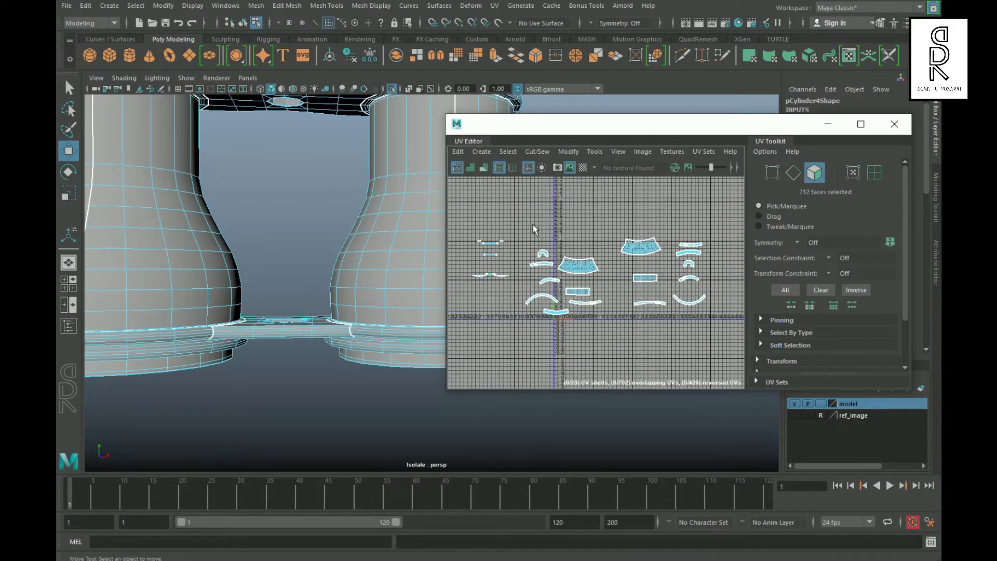
Move the UV shells of both barrels as one group below the U axis, away from the plate shells.
{"action": "left_click_drag", "start_coordinate": [523, 216], "coordinate": [539, 250]}
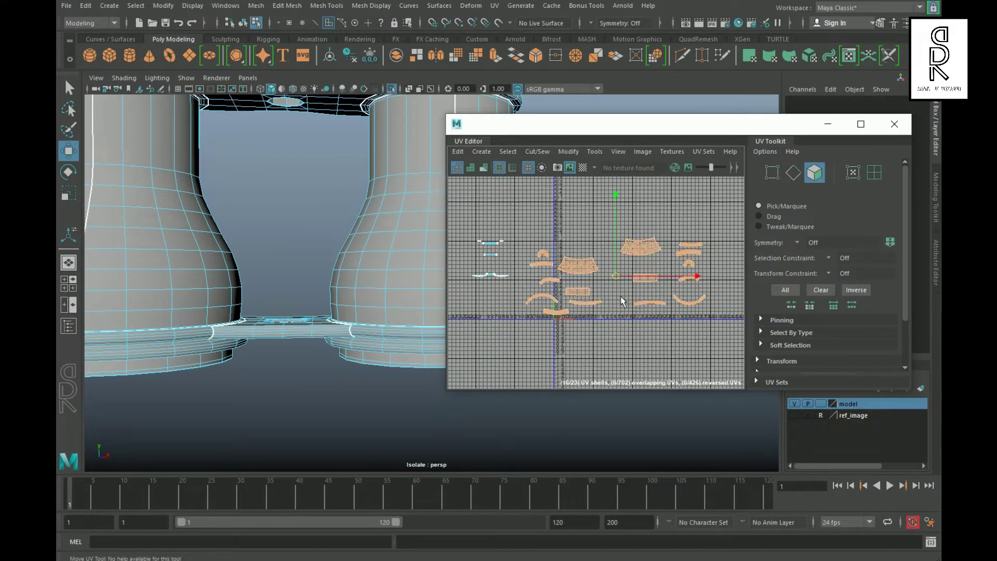
{"action": "key", "text": "ctrl+shift+a"}
{"action": "left_click_drag", "start_coordinate": [622, 285], "coordinate": [685, 373]}
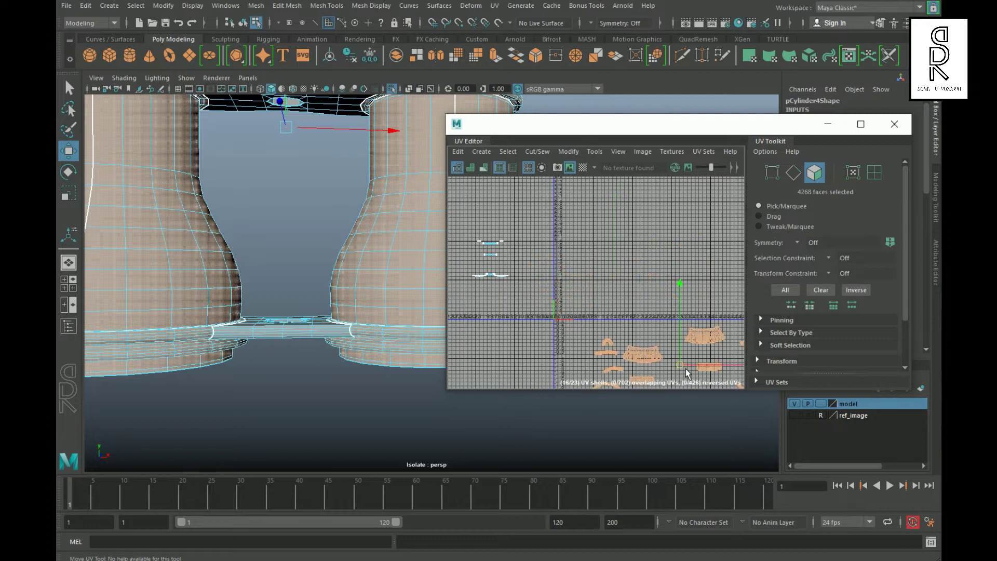
{"action": "key", "text": "ctrl+z"}
{"action": "key", "text": "ctrl+z"}
{"action": "key", "text": "ctrl+z"}
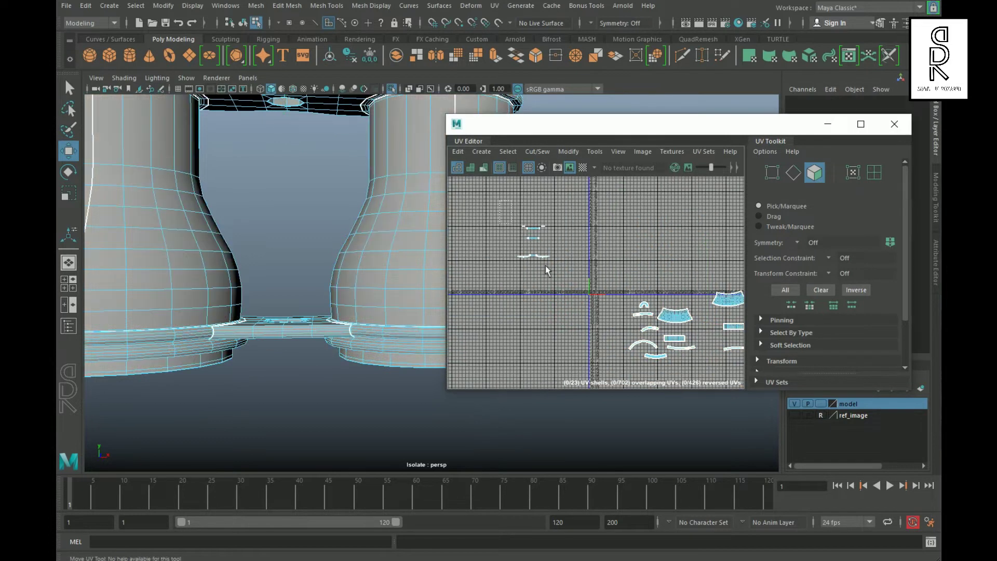
Apply a planar UV projection from the Y axis, fitted to the bounding box, to the connecting plates and lens faces.
{"action": "left_click_drag", "start_coordinate": [274, 263], "coordinate": [278, 322], "text": "alt"}
{"action": "left_click", "coordinate": [495, 6]}
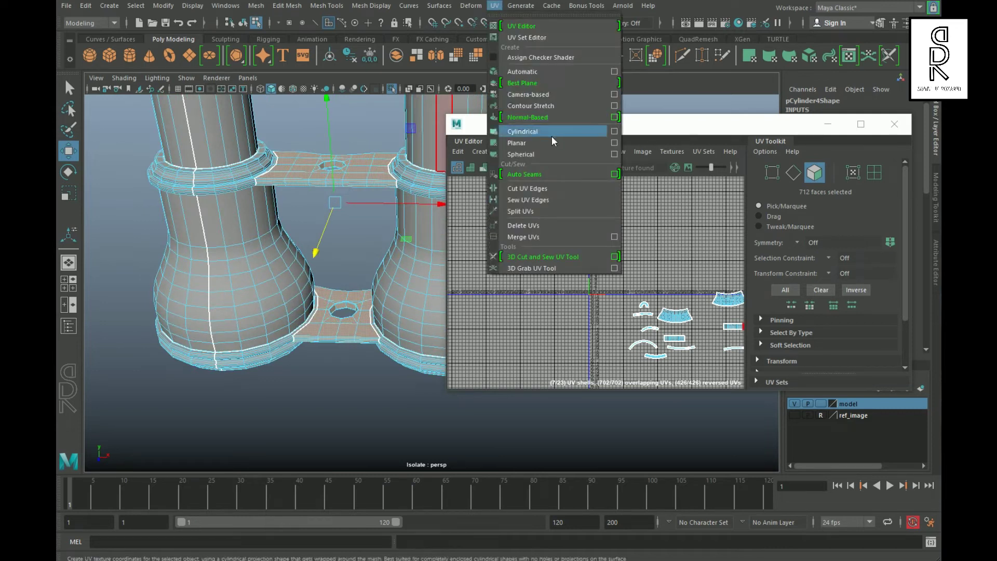
{"action": "left_click", "coordinate": [615, 142]}
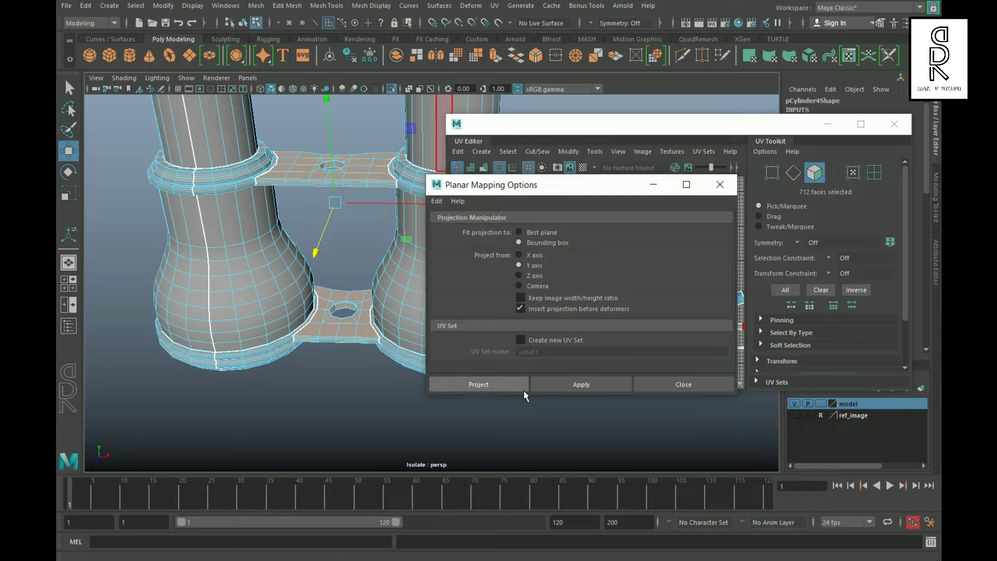
{"action": "left_click", "coordinate": [522, 388]}
Move the circular lens UV shells out from over the projected connecting plate shells.
{"action": "right_click", "coordinate": [629, 256]}
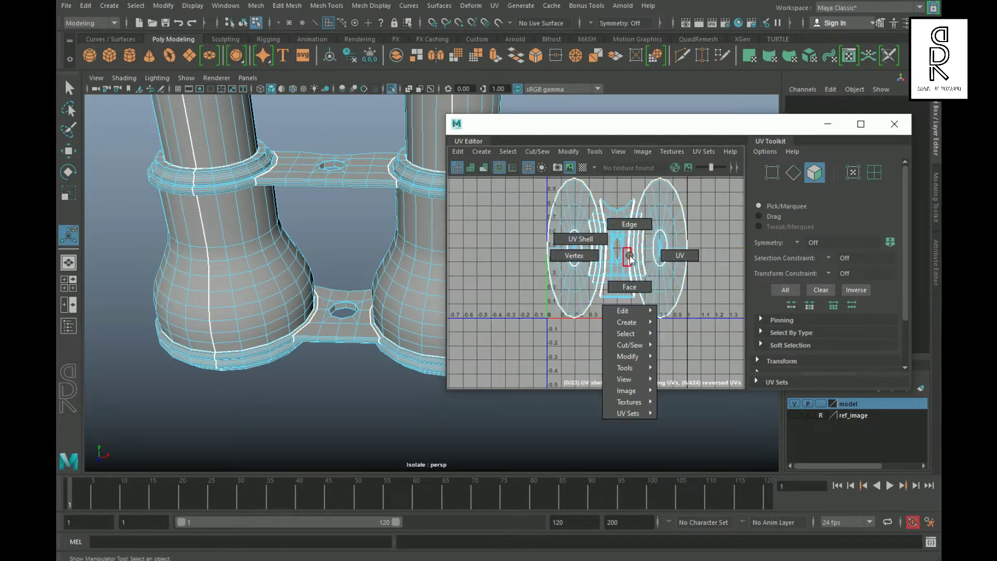
{"action": "left_click", "coordinate": [681, 262]}
{"action": "right_click_drag", "start_coordinate": [676, 250], "coordinate": [571, 223]}
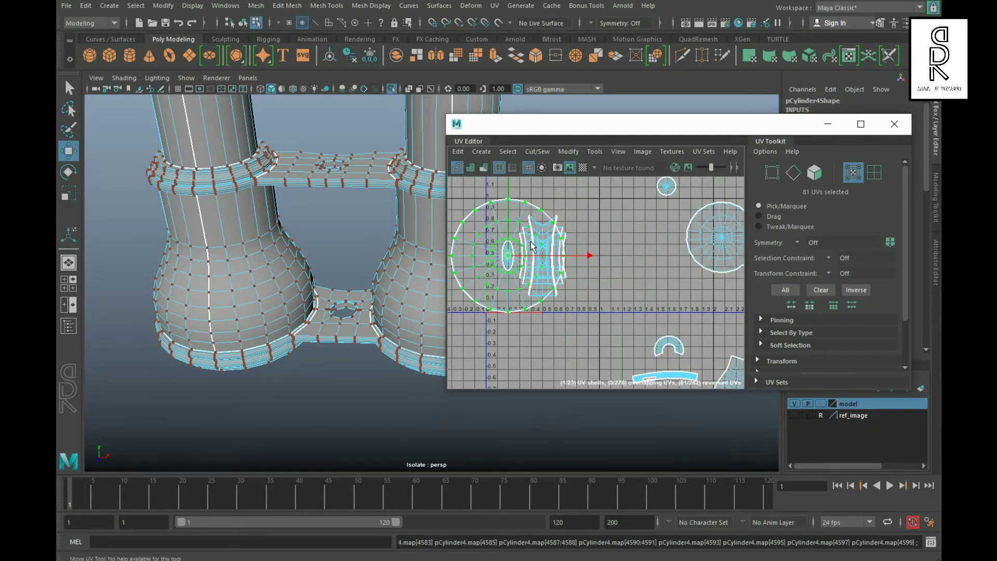
{"action": "right_click_drag", "start_coordinate": [459, 251], "coordinate": [506, 265]}
{"action": "left_click", "coordinate": [506, 262]}
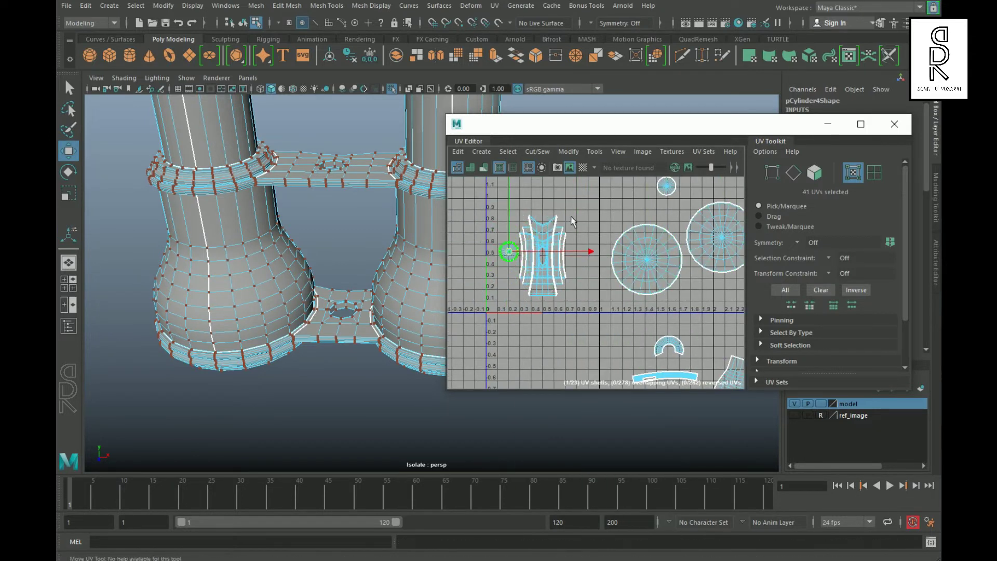
Spread the overlapping UV shells of the three connecting plates apart in the UV Editor.
{"action": "left_click", "coordinate": [553, 237]}
{"action": "left_click_drag", "start_coordinate": [536, 264], "coordinate": [475, 301]}
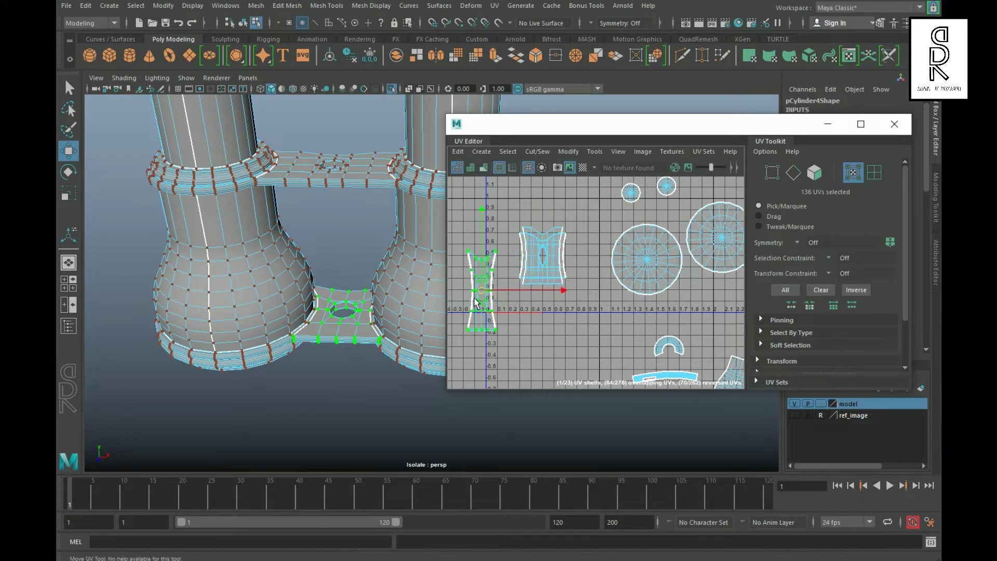
{"action": "left_click", "coordinate": [537, 266]}
{"action": "left_click_drag", "start_coordinate": [537, 265], "coordinate": [542, 193]}
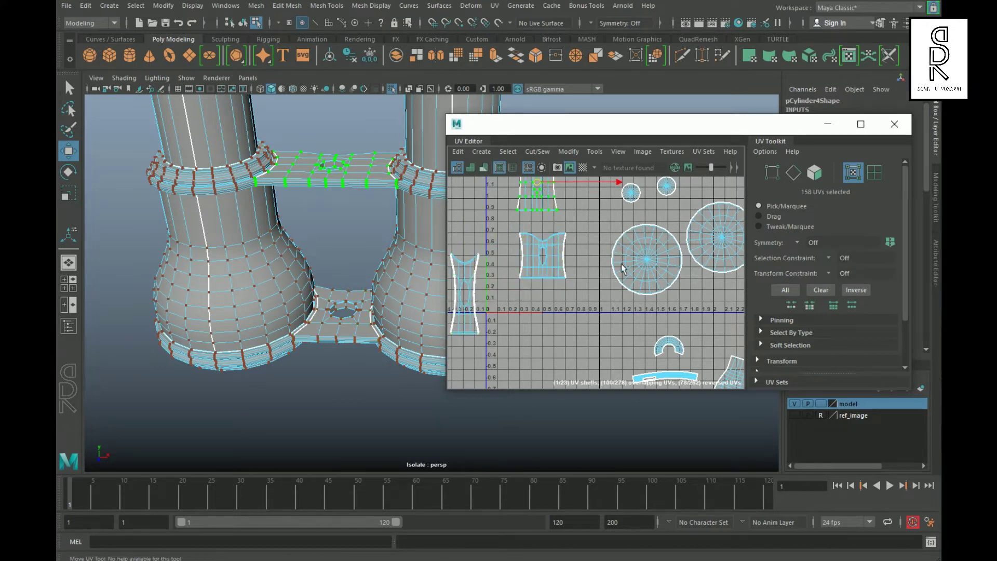
{"action": "scroll", "coordinate": [623, 267], "scroll_direction": "down", "scroll_amount": 2}
{"action": "middle_click_drag", "start_coordinate": [621, 260], "coordinate": [605, 226], "text": "alt"}
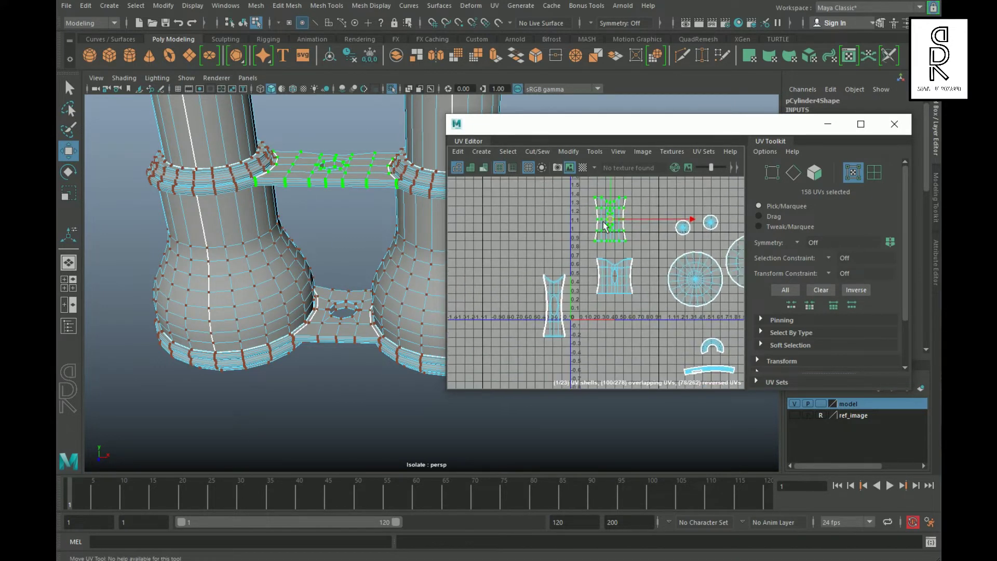
{"action": "left_click", "coordinate": [618, 280]}
{"action": "left_click_drag", "start_coordinate": [618, 280], "coordinate": [501, 301]}
Cut the UVs along the two edge loops around the hole in the lowest connecting plate.
{"action": "key", "text": "f"}
{"action": "key", "text": "f"}
{"action": "right_click_drag", "start_coordinate": [308, 254], "coordinate": [302, 223]}
{"action": "double_click", "coordinate": [296, 243]}
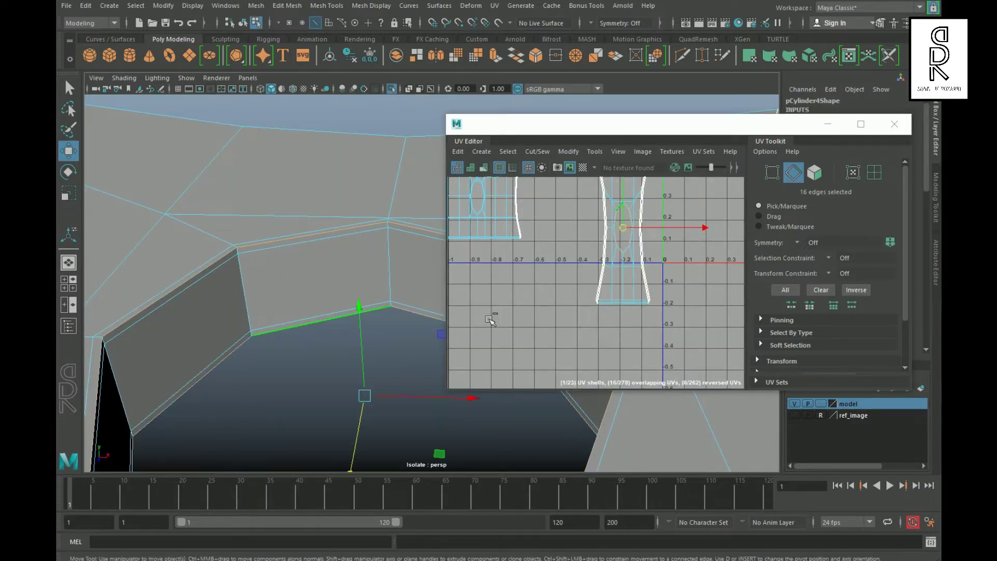
{"action": "right_click_drag", "start_coordinate": [571, 259], "coordinate": [561, 270]}
{"action": "scroll", "coordinate": [251, 341], "scroll_direction": "down", "scroll_amount": 5}
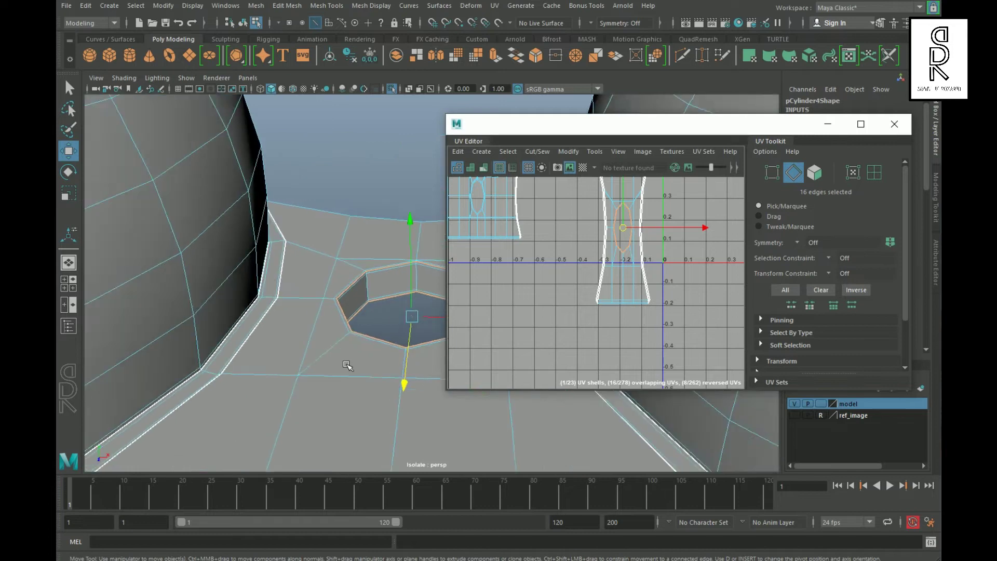
Cut the lowest connecting plate's UVs along one long side edge and unfold the plate into a flat shell.
{"action": "left_click_drag", "start_coordinate": [345, 363], "coordinate": [364, 311], "text": "alt"}
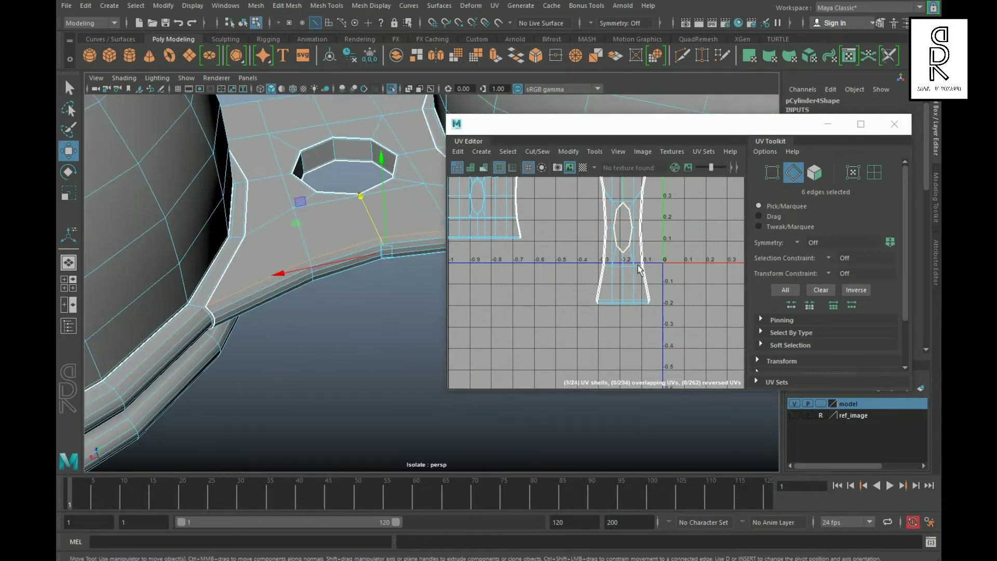
{"action": "scroll", "coordinate": [364, 312], "scroll_direction": "up", "scroll_amount": 3}
{"action": "right_click", "coordinate": [666, 228], "text": "shift"}
{"action": "right_click_drag", "start_coordinate": [666, 230], "coordinate": [545, 244], "text": "shift"}
Cut the UVs along the edge loops around the holes in the two remaining upper connecting plates.
{"action": "scroll", "coordinate": [649, 291], "scroll_direction": "down", "scroll_amount": 4}
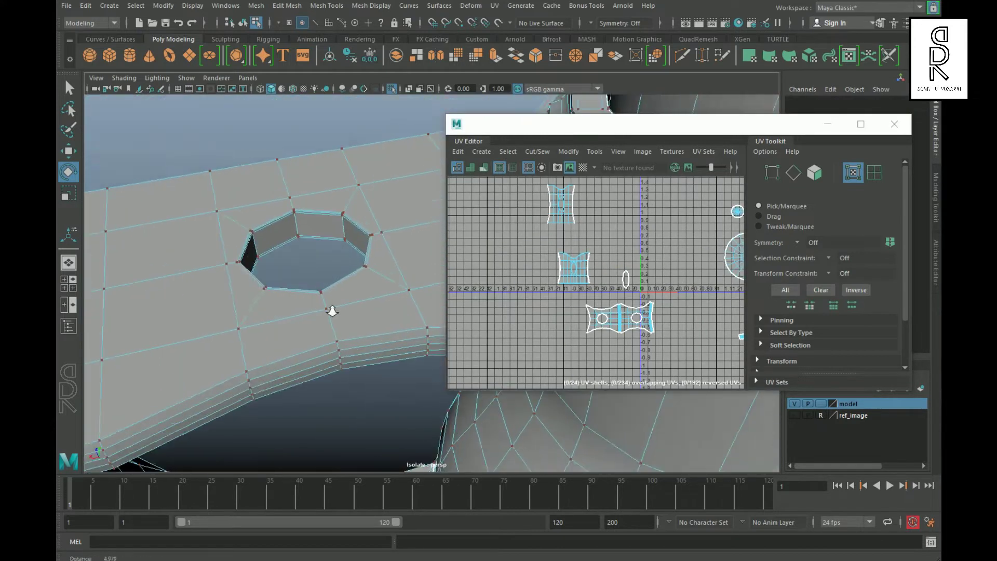
{"action": "right_click_drag", "start_coordinate": [302, 199], "coordinate": [301, 145]}
{"action": "double_click", "coordinate": [276, 188]}
{"action": "left_click_drag", "start_coordinate": [276, 188], "coordinate": [239, 223], "text": "alt"}
{"action": "scroll", "coordinate": [313, 314], "scroll_direction": "up", "scroll_amount": 5}
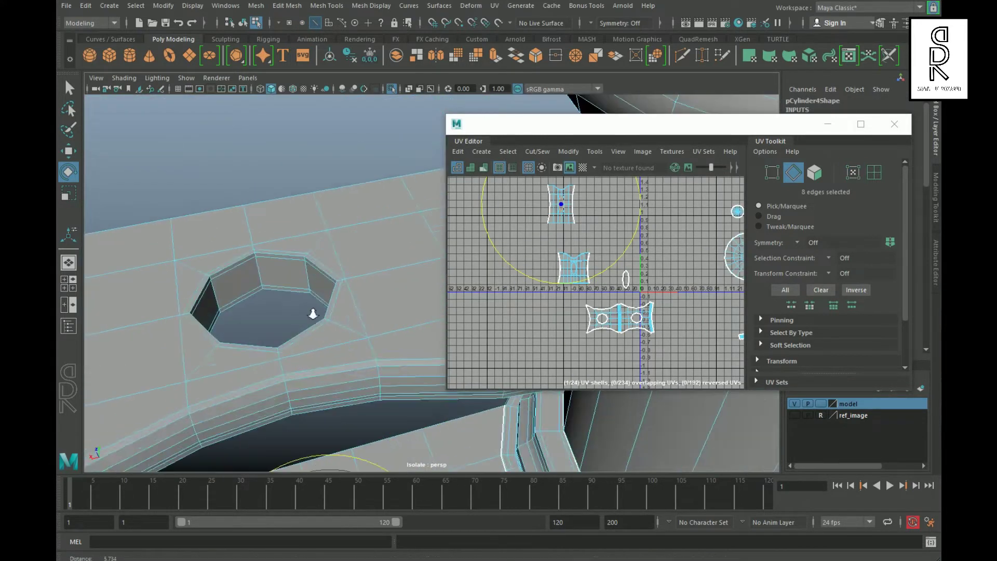
{"action": "scroll", "coordinate": [314, 314], "scroll_direction": "down", "scroll_amount": 5}
{"action": "double_click", "coordinate": [192, 250], "text": "shift"}
{"action": "left_click_drag", "start_coordinate": [265, 315], "coordinate": [291, 300], "text": "alt"}
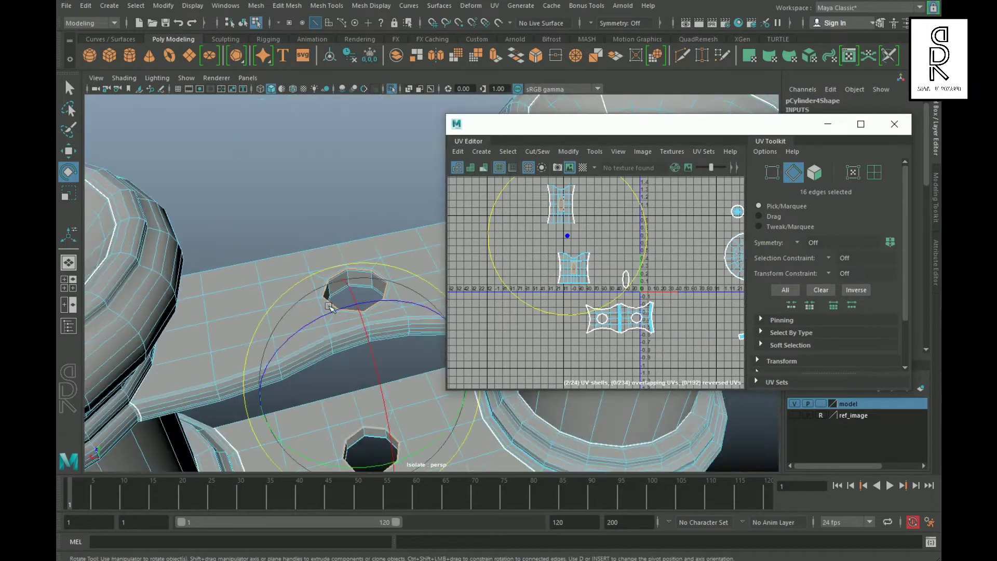
{"action": "double_click", "coordinate": [291, 300], "text": "shift"}
Cut the UVs along one long side edge of each of the two upper connecting plates.
{"action": "scroll", "coordinate": [334, 349], "scroll_direction": "up", "scroll_amount": 5}
{"action": "left_click_drag", "start_coordinate": [333, 350], "coordinate": [281, 229], "text": "alt"}
{"action": "double_click", "coordinate": [280, 229], "text": "shift"}
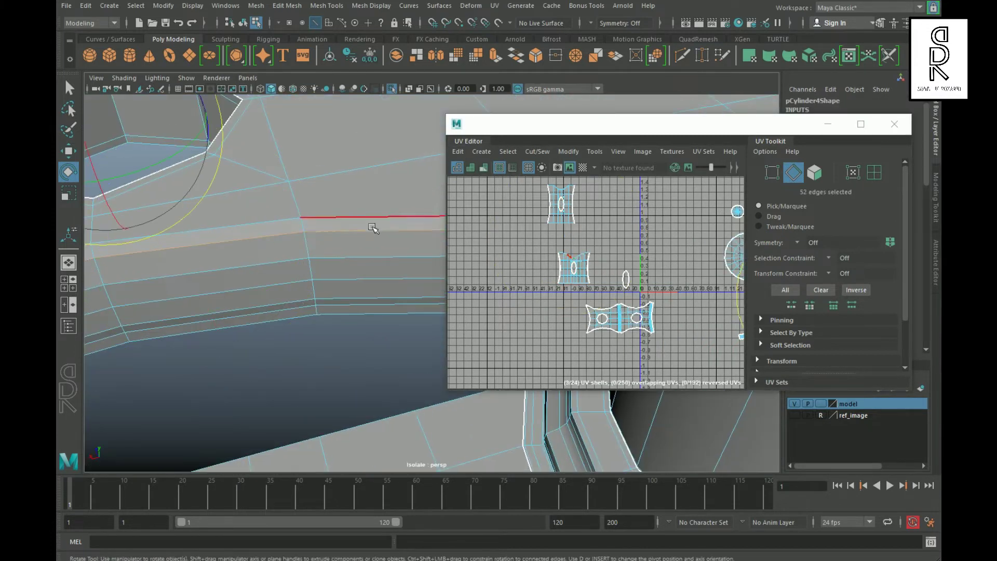
{"action": "scroll", "coordinate": [372, 228], "scroll_direction": "down", "scroll_amount": 5}
{"action": "left_click_drag", "start_coordinate": [372, 228], "coordinate": [358, 302], "text": "alt"}
{"action": "scroll", "coordinate": [358, 301], "scroll_direction": "up", "scroll_amount": 5}
{"action": "double_click", "coordinate": [358, 301]}
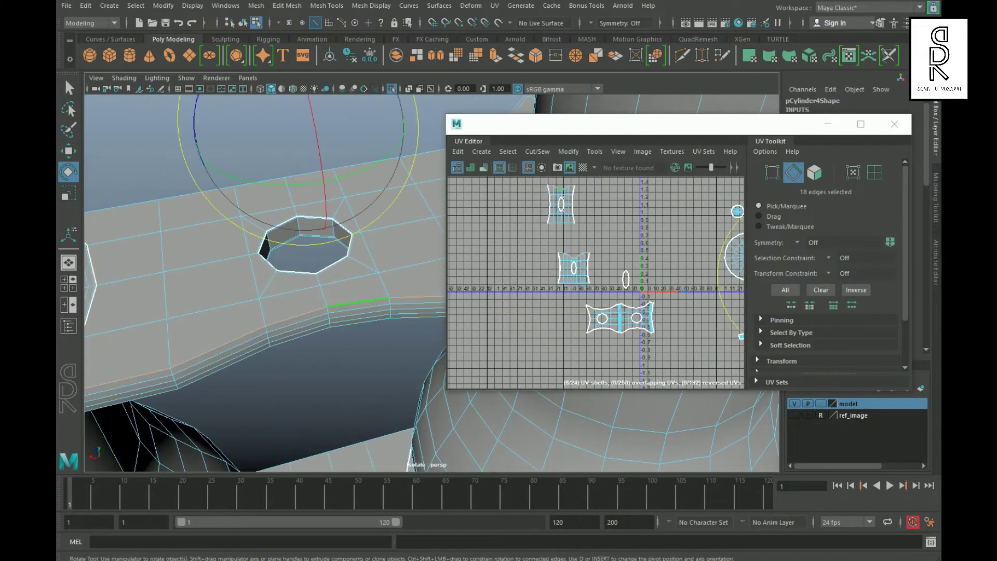
{"action": "right_click", "coordinate": [630, 262], "text": "shift"}
{"action": "key", "text": "w"}
{"action": "left_click_drag", "start_coordinate": [353, 260], "coordinate": [334, 182], "text": "alt"}
{"action": "scroll", "coordinate": [356, 220], "scroll_direction": "up", "scroll_amount": 5}
{"action": "double_click", "coordinate": [334, 182], "text": "shift"}
{"action": "right_click", "coordinate": [605, 243], "text": "shift"}
{"action": "left_click", "coordinate": [605, 263]}
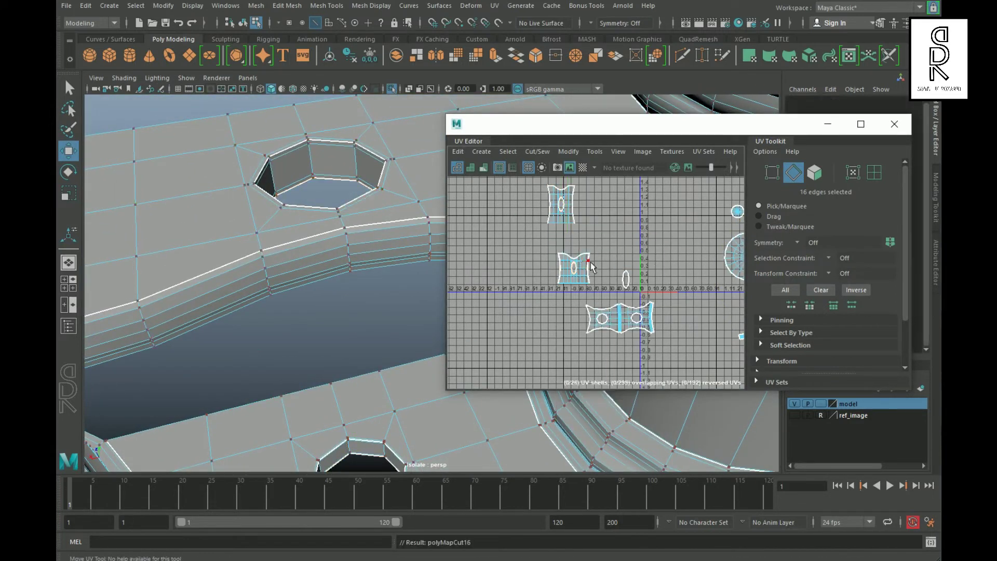
Unfold the UV shells of the two upper connecting plates into flat pieces.
{"action": "right_click_drag", "start_coordinate": [592, 267], "coordinate": [654, 251], "text": "ctrl"}
{"action": "right_click_drag", "start_coordinate": [450, 235], "coordinate": [451, 235], "text": "shift"}
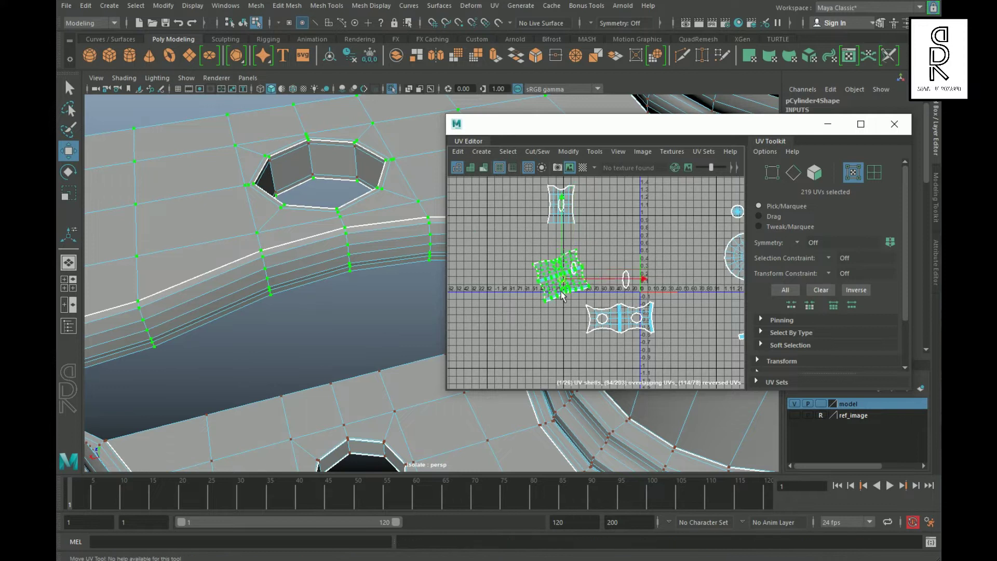
{"action": "left_click", "coordinate": [570, 206]}
{"action": "right_click_drag", "start_coordinate": [571, 211], "coordinate": [558, 202], "text": "shift"}
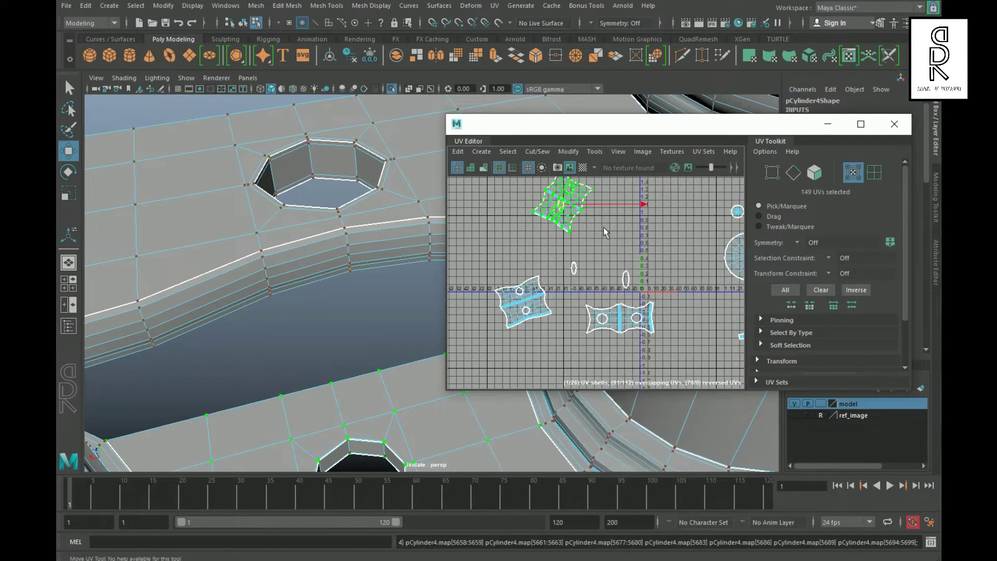
Rotate the two unfolded plate shells until they are upright and move one of them away from the other shells.
{"action": "key", "text": "e"}
{"action": "double_click", "coordinate": [525, 307]}
{"action": "left_click_drag", "start_coordinate": [550, 281], "coordinate": [561, 299]}
{"action": "left_click", "coordinate": [675, 234]}
{"action": "scroll", "coordinate": [604, 244], "scroll_direction": "down", "scroll_amount": 1}
{"action": "middle_click_drag", "start_coordinate": [604, 243], "coordinate": [594, 225], "text": "alt"}
{"action": "double_click", "coordinate": [567, 203]}
{"action": "key", "text": "w"}
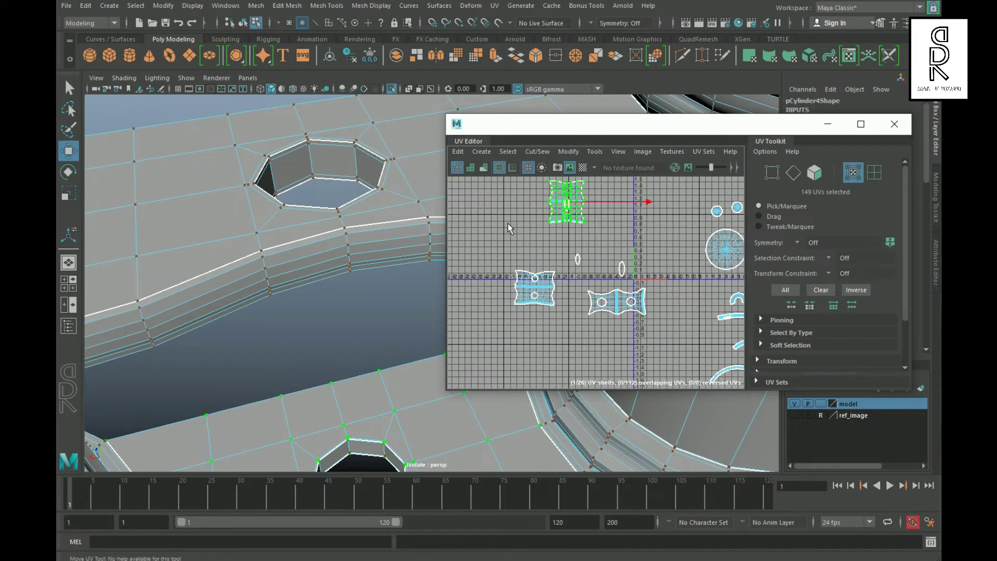
{"action": "left_click_drag", "start_coordinate": [566, 203], "coordinate": [494, 222]}
{"action": "middle_click_drag", "start_coordinate": [607, 236], "coordinate": [604, 219], "text": "alt"}
Apply a planar projection from the Z axis, fitted to the bounding box, to the inner hole faces of all three plates.
{"action": "right_click", "coordinate": [598, 214]}
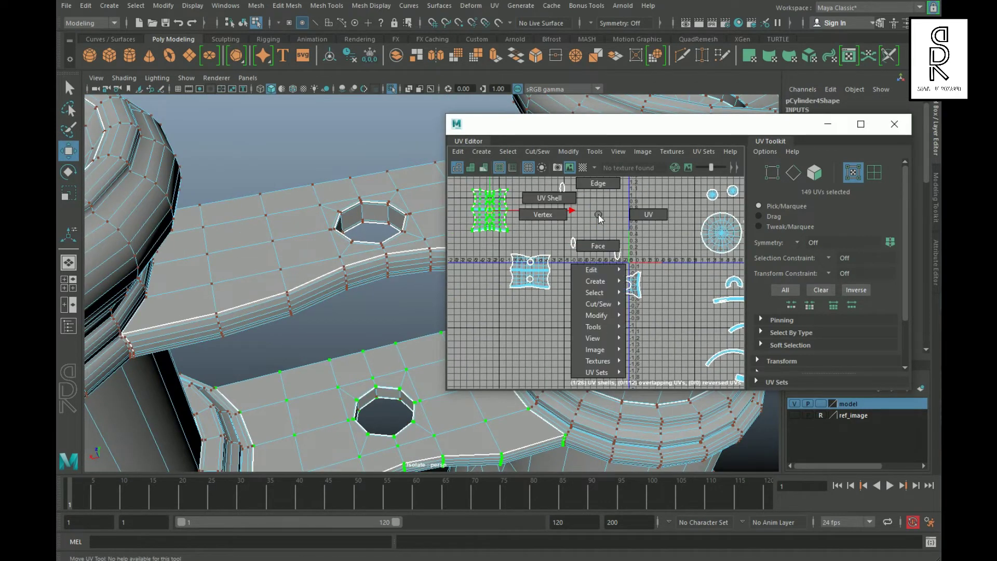
{"action": "right_click_drag", "start_coordinate": [598, 214], "coordinate": [598, 246]}
{"action": "left_click_drag", "start_coordinate": [646, 262], "coordinate": [646, 263]}
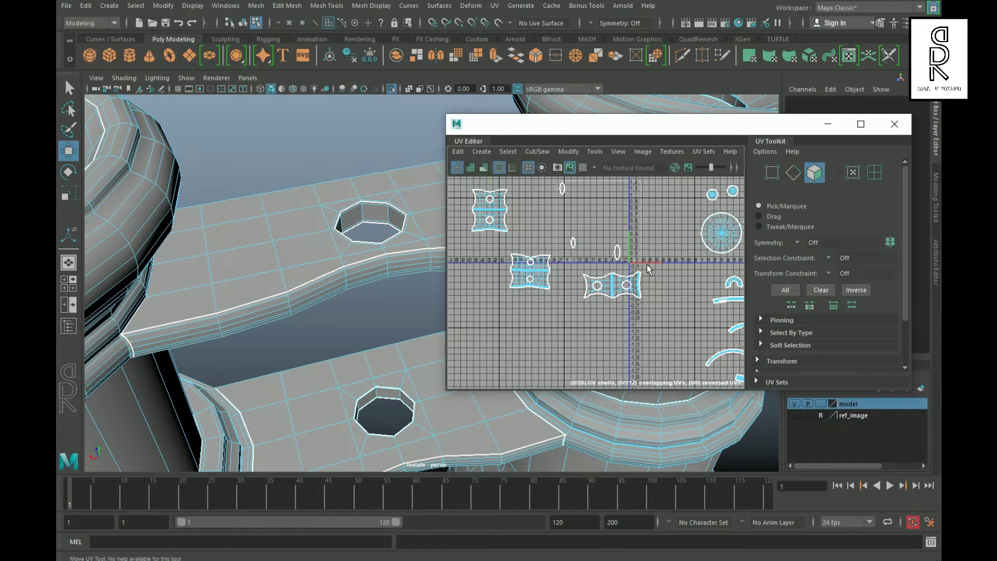
{"action": "left_click", "coordinate": [495, 7]}
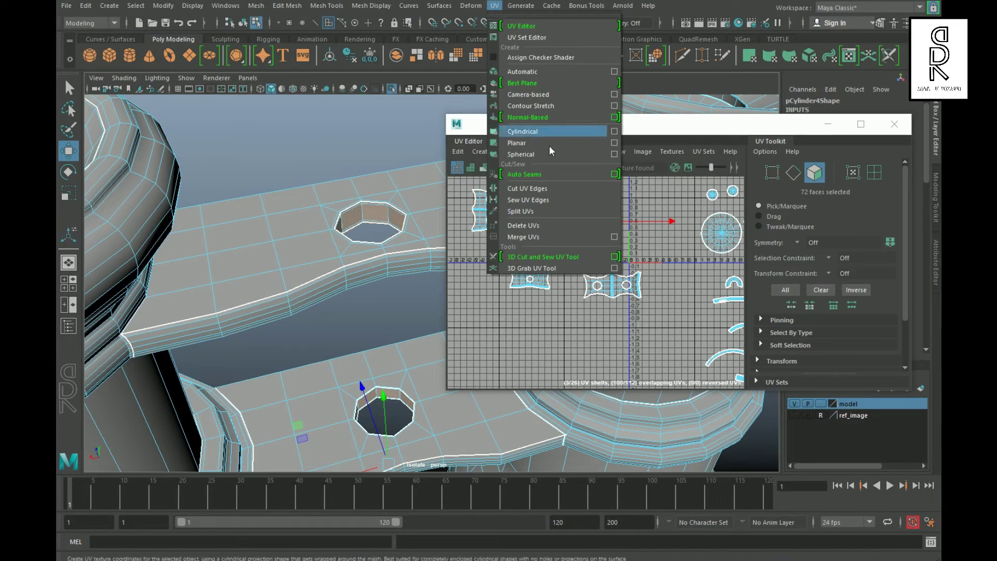
{"action": "left_click", "coordinate": [614, 143]}
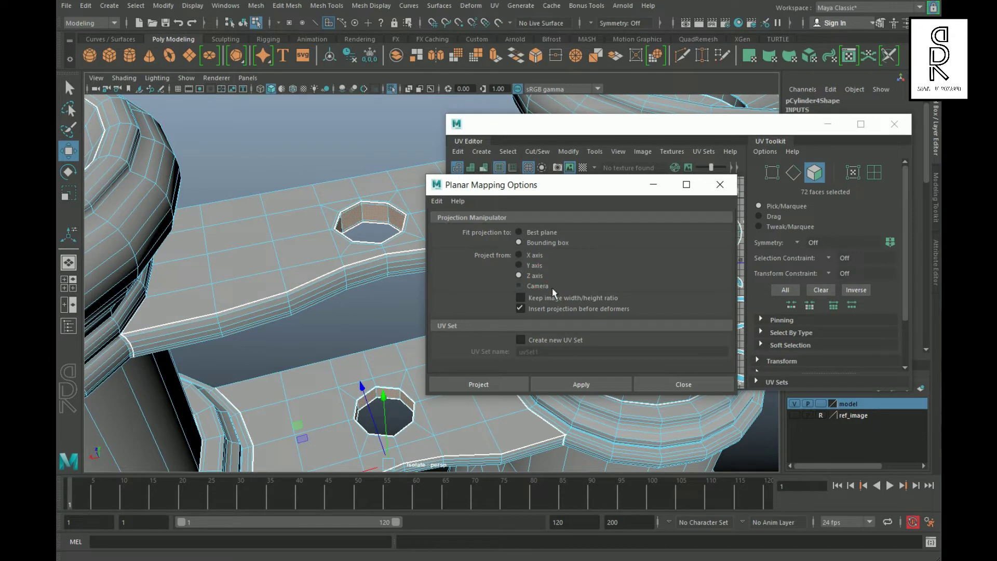
{"action": "left_click", "coordinate": [478, 384]}
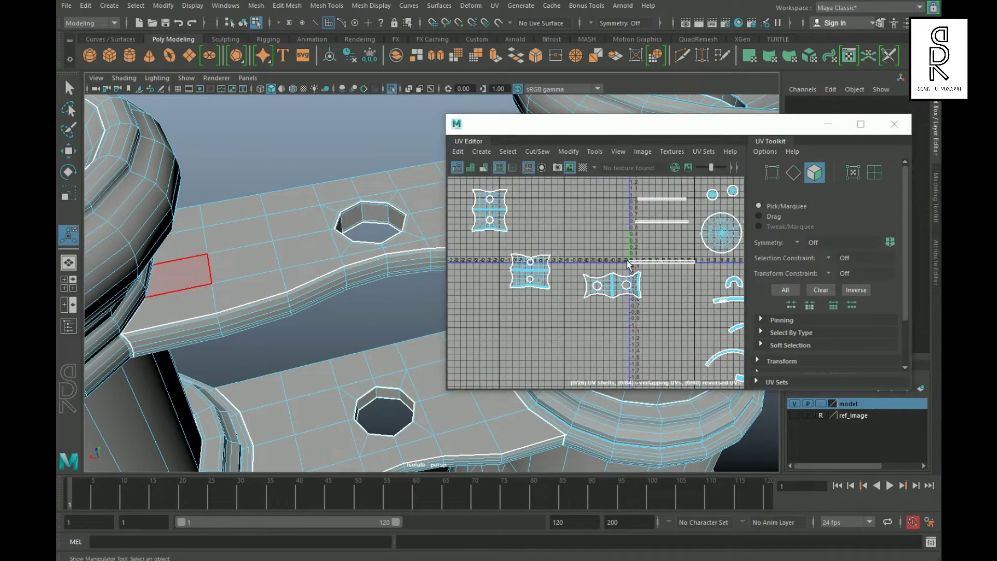
Cut the three projected hole-wall strips across their short edges in the UV Editor.
{"action": "key", "text": "f"}
{"action": "key", "text": "F10"}
{"action": "left_click", "coordinate": [633, 193]}
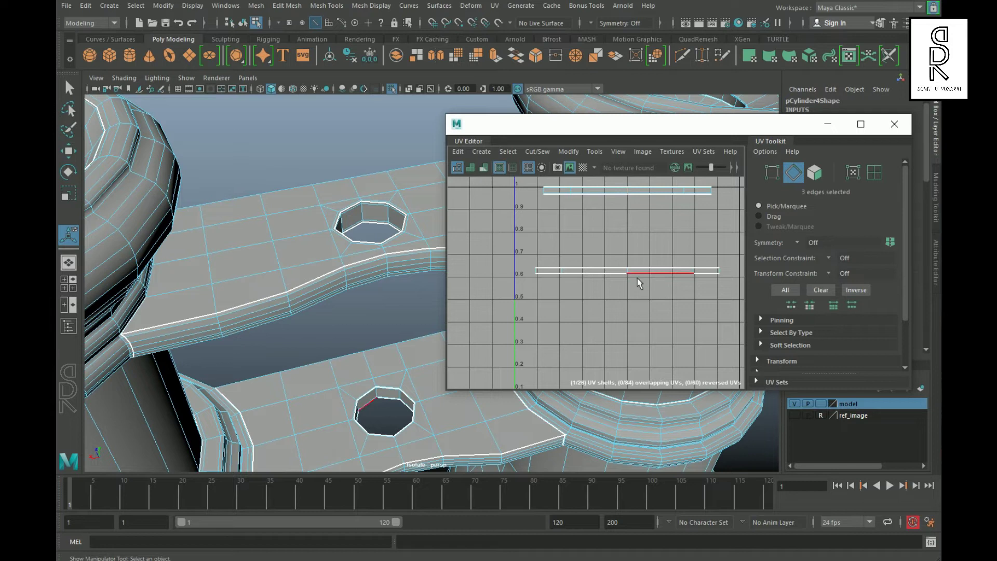
{"action": "left_click", "coordinate": [628, 269], "text": "shift"}
{"action": "middle_click_drag", "start_coordinate": [628, 269], "coordinate": [605, 187], "text": "alt"}
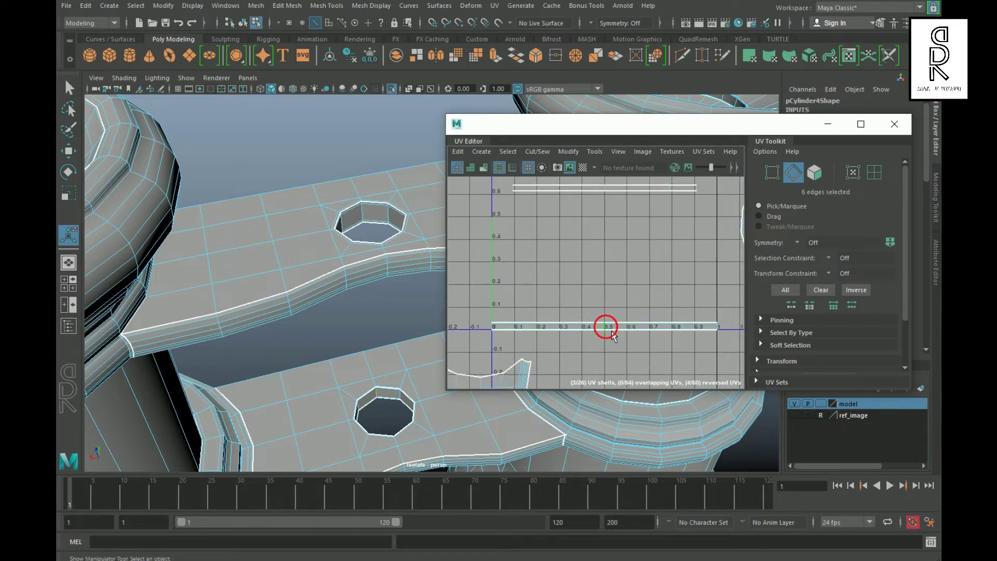
{"action": "scroll", "coordinate": [675, 297], "scroll_direction": "down", "scroll_amount": 4}
{"action": "key", "text": "ctrl+F12"}
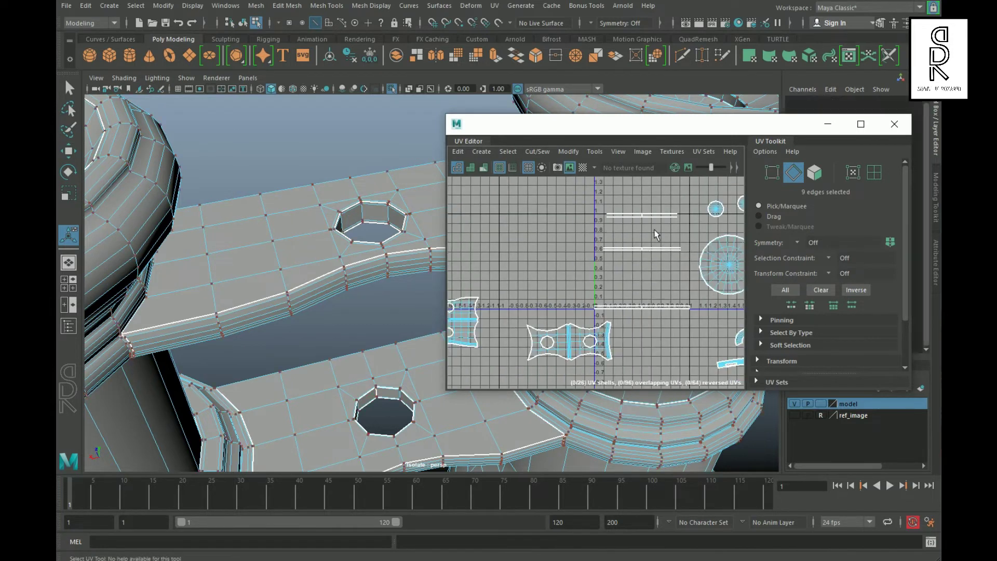
Unfold the three hole-wall UV shells into flat strips.
{"action": "right_click_drag", "start_coordinate": [674, 218], "coordinate": [650, 294], "text": "shift"}
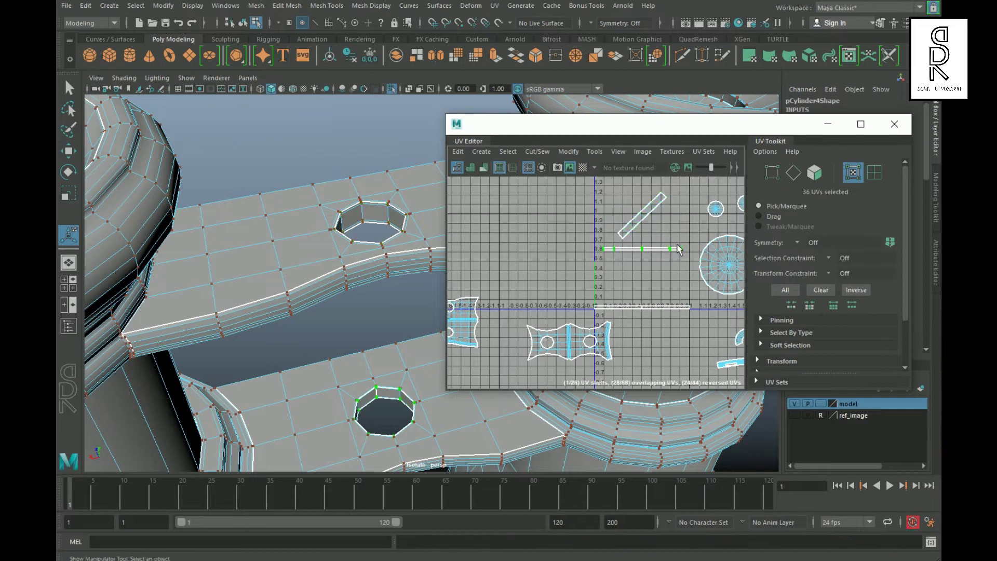
{"action": "right_click_drag", "start_coordinate": [677, 249], "coordinate": [550, 267], "text": "shift"}
{"action": "key", "text": "e"}
{"action": "right_click_drag", "start_coordinate": [714, 276], "coordinate": [685, 223], "text": "shift"}
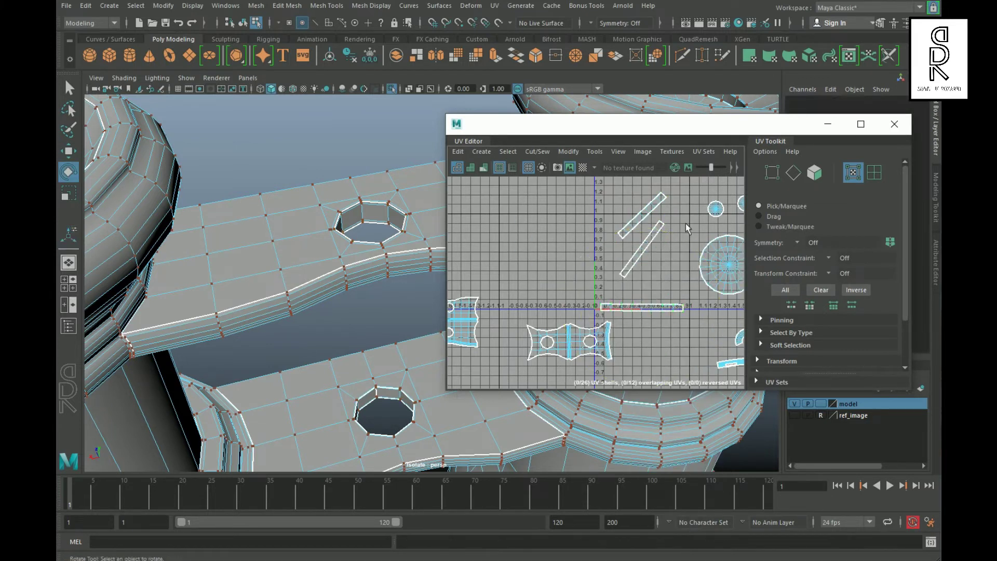
Orient the two tilted hole-wall strips so that they lie horizontally.
{"action": "left_click", "coordinate": [641, 249]}
{"action": "right_click_drag", "start_coordinate": [641, 249], "coordinate": [675, 244], "text": "shift"}
{"action": "left_click", "coordinate": [641, 215]}
{"action": "right_click_drag", "start_coordinate": [641, 215], "coordinate": [689, 294], "text": "shift"}
{"action": "left_click", "coordinate": [690, 293]}
Lay out all the body's UV shells together in the 0–1 space and inspect the checker pattern on the model.
{"action": "scroll", "coordinate": [680, 295], "scroll_direction": "down", "scroll_amount": 8}
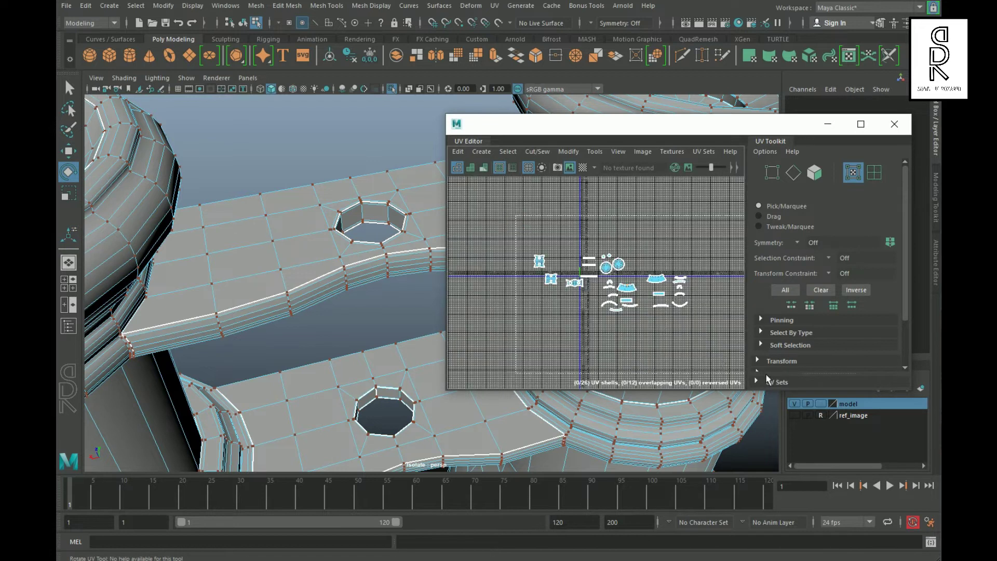
{"action": "left_click", "coordinate": [785, 290]}
{"action": "right_click", "coordinate": [699, 228], "text": "shift"}
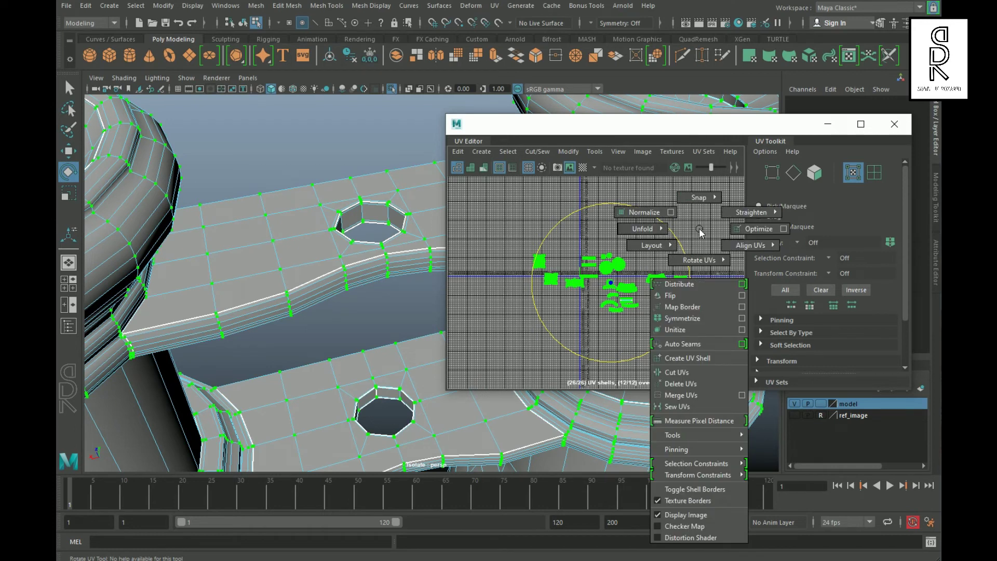
{"action": "right_click_drag", "start_coordinate": [699, 228], "coordinate": [543, 283], "text": "shift"}
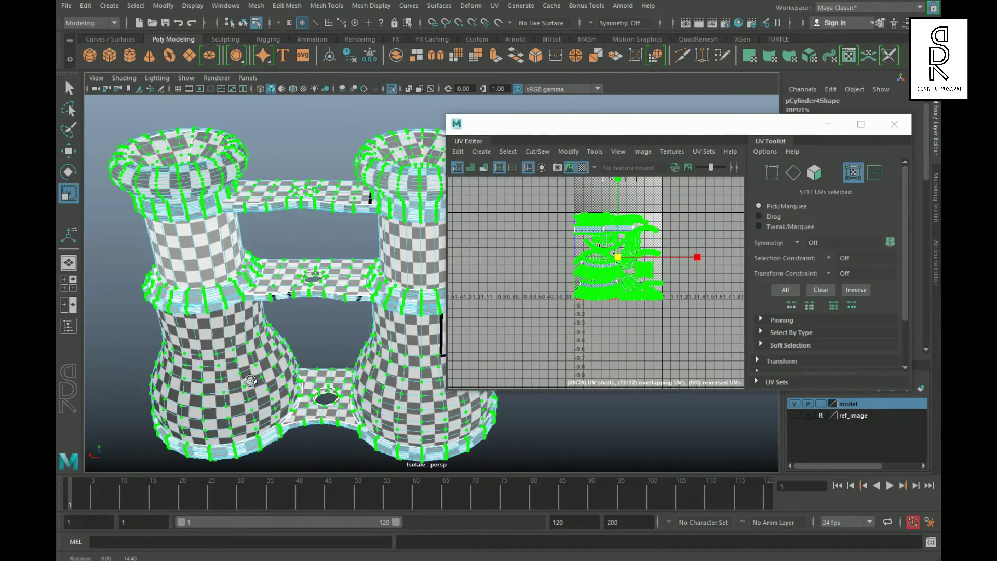
{"action": "mouse_move", "coordinate": [250, 380]}
{"action": "left_mouse_down", "text": "alt"}
{"action": "mouse_move", "coordinate": [256, 282]}
{"action": "mouse_move", "coordinate": [258, 364]}
{"action": "left_mouse_up", "text": "alt"}
{"action": "right_click_drag", "start_coordinate": [258, 364], "coordinate": [354, 357], "text": "alt"}
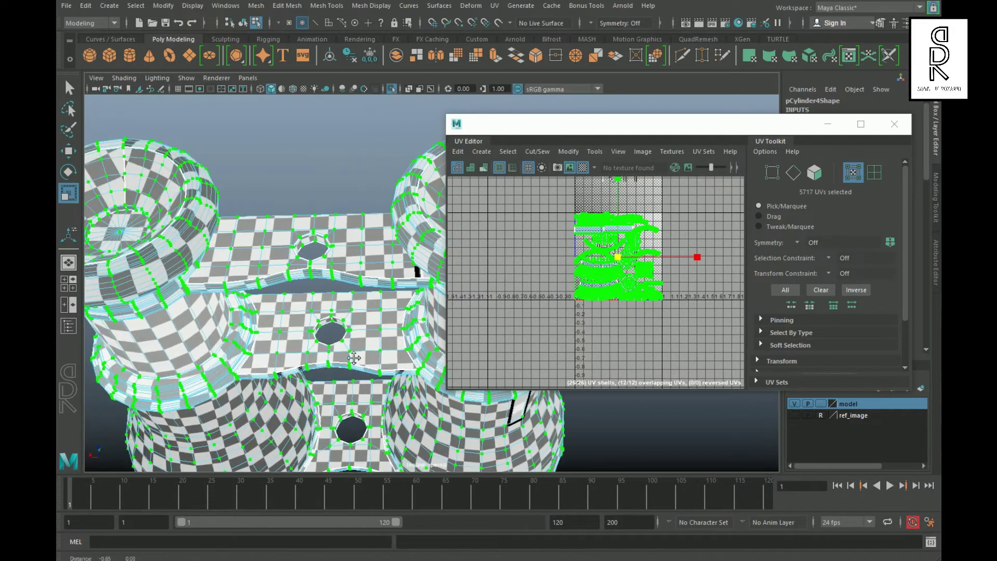
Bring the whole binoculars back into view and select the central focusing shaft.
{"action": "key", "text": "ctrl+z"}
{"action": "key", "text": "ctrl+z"}
{"action": "key", "text": "ctrl+z"}
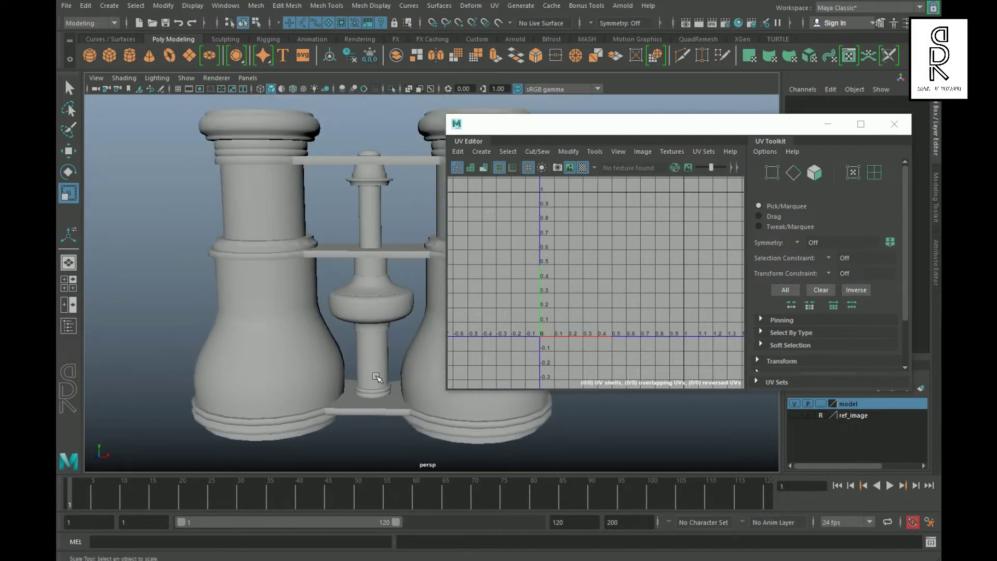
{"action": "left_click", "coordinate": [363, 386]}
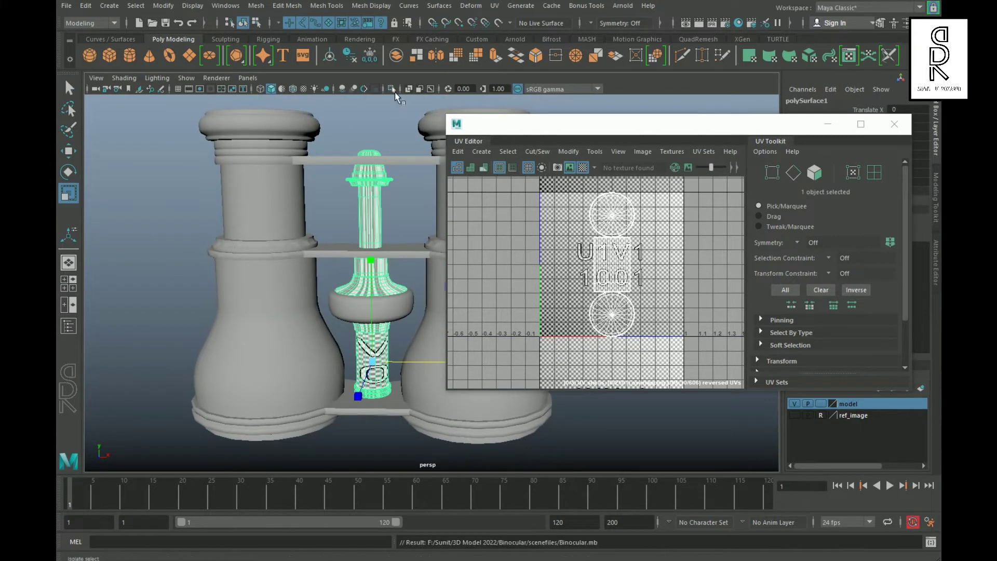